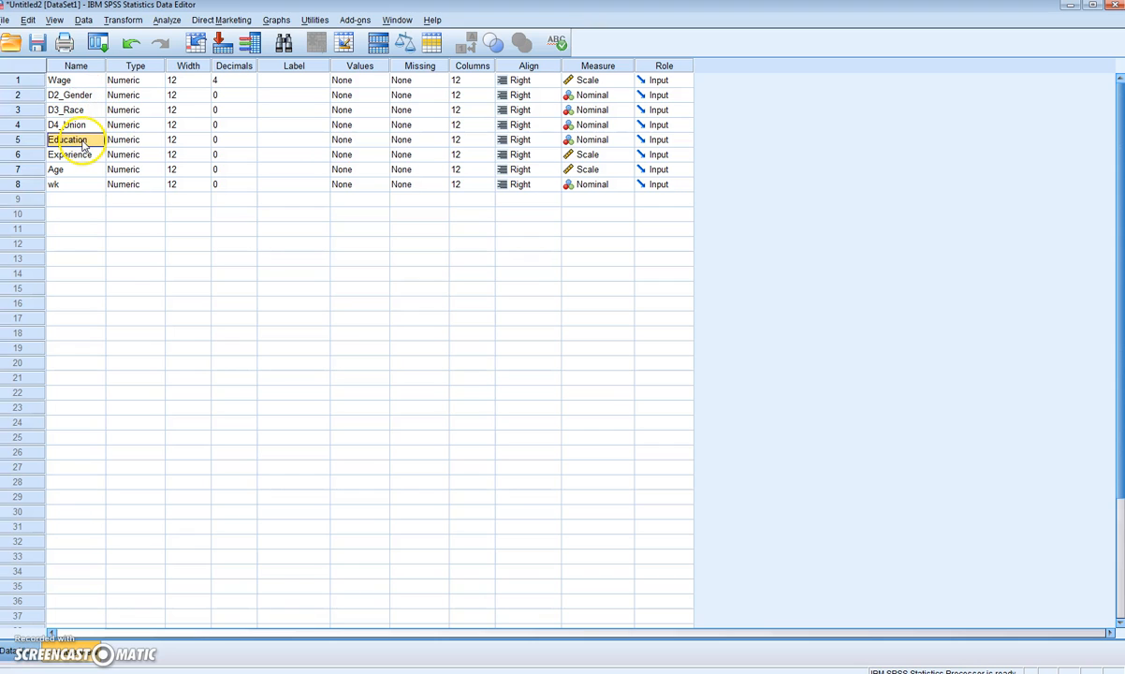
Step: Run a linear regression of Wage on D2_Gender, D3_Race, D4_Union, Education and Experience using the Enter method, and review the Coefficients table
{"action": "left_click", "coordinate": [78, 156]}
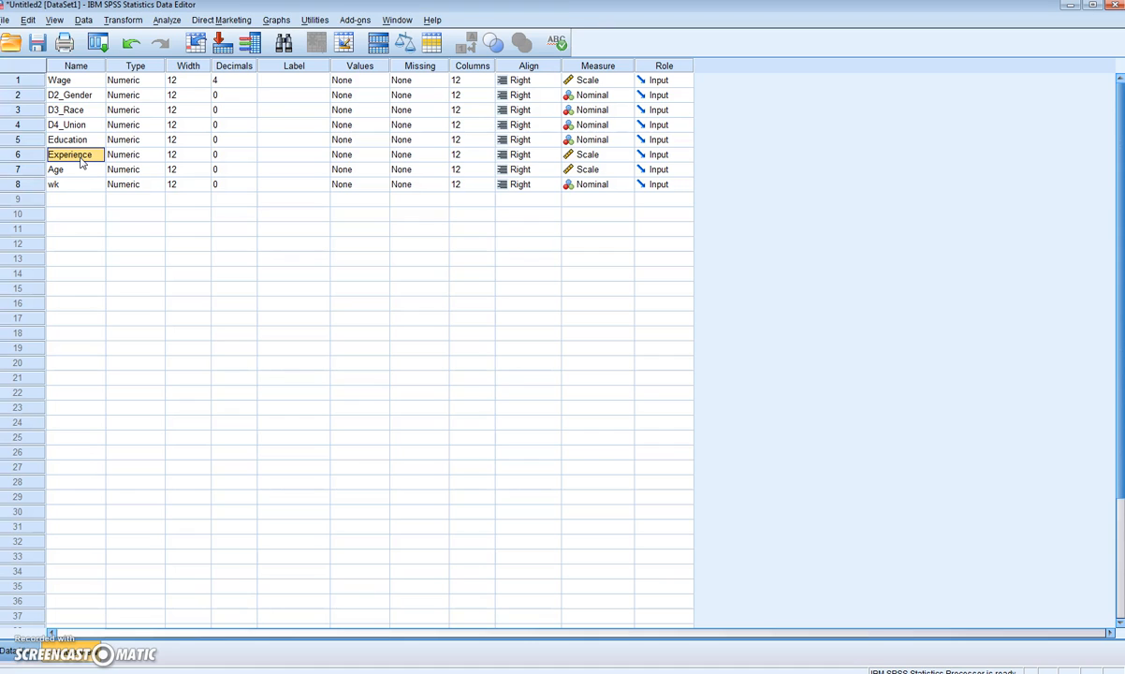
{"action": "left_click", "coordinate": [168, 21]}
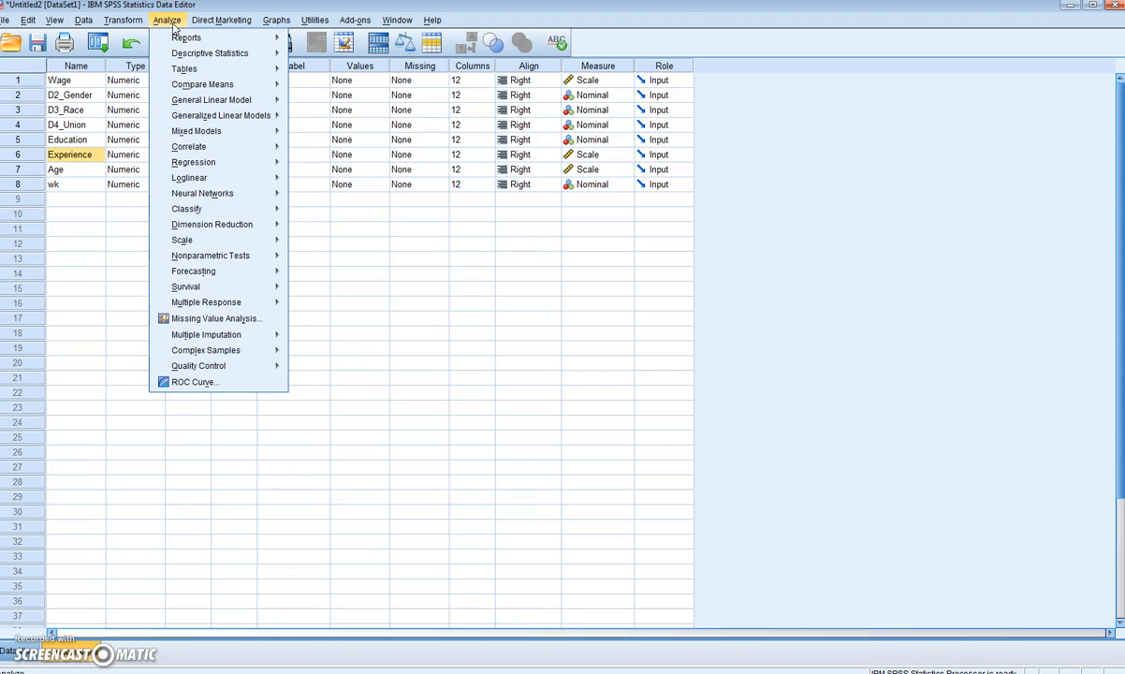
{"action": "mouse_move", "coordinate": [216, 162]}
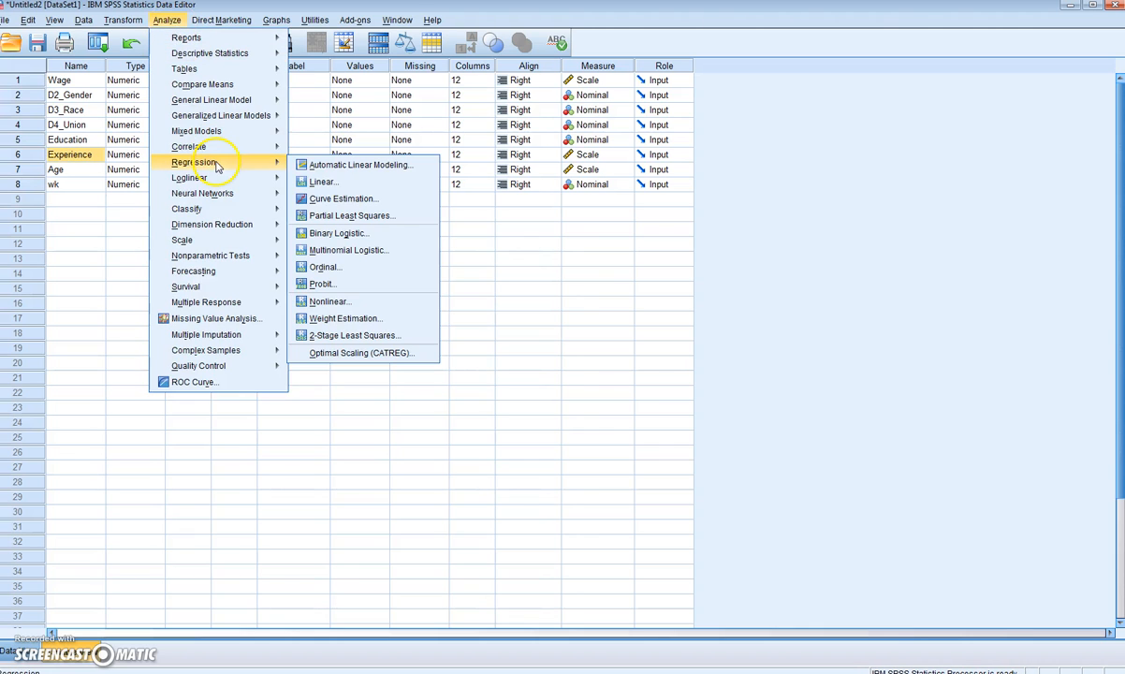
{"action": "left_click", "coordinate": [327, 184]}
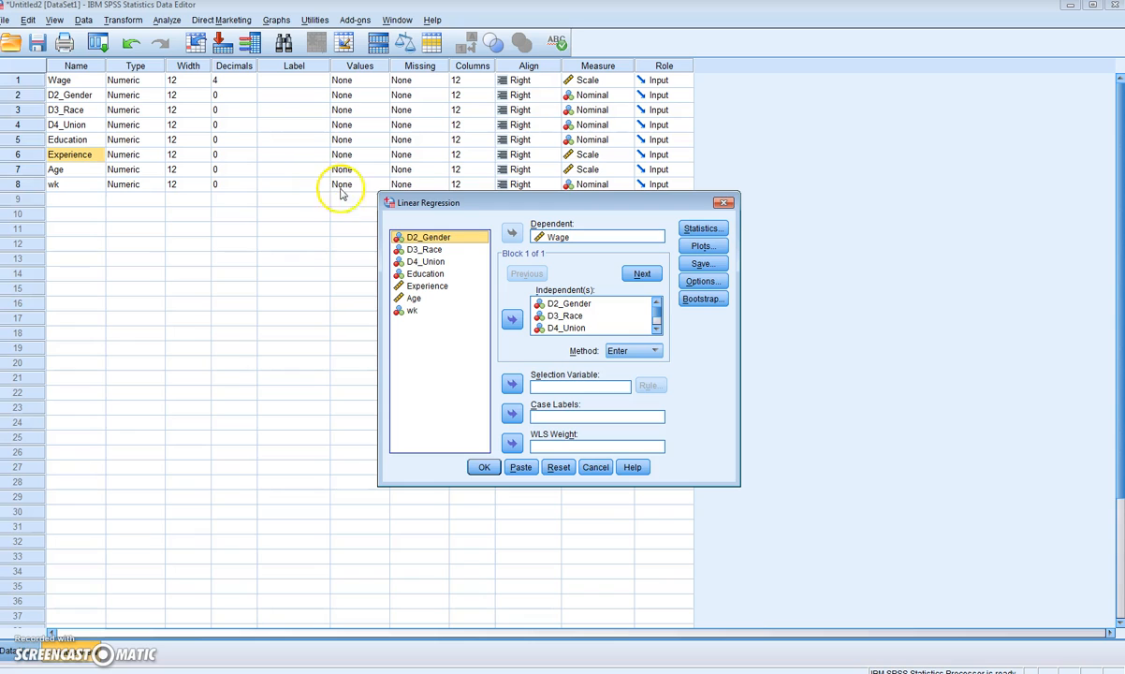
{"action": "left_click", "coordinate": [459, 239]}
{"action": "left_click", "coordinate": [561, 237]}
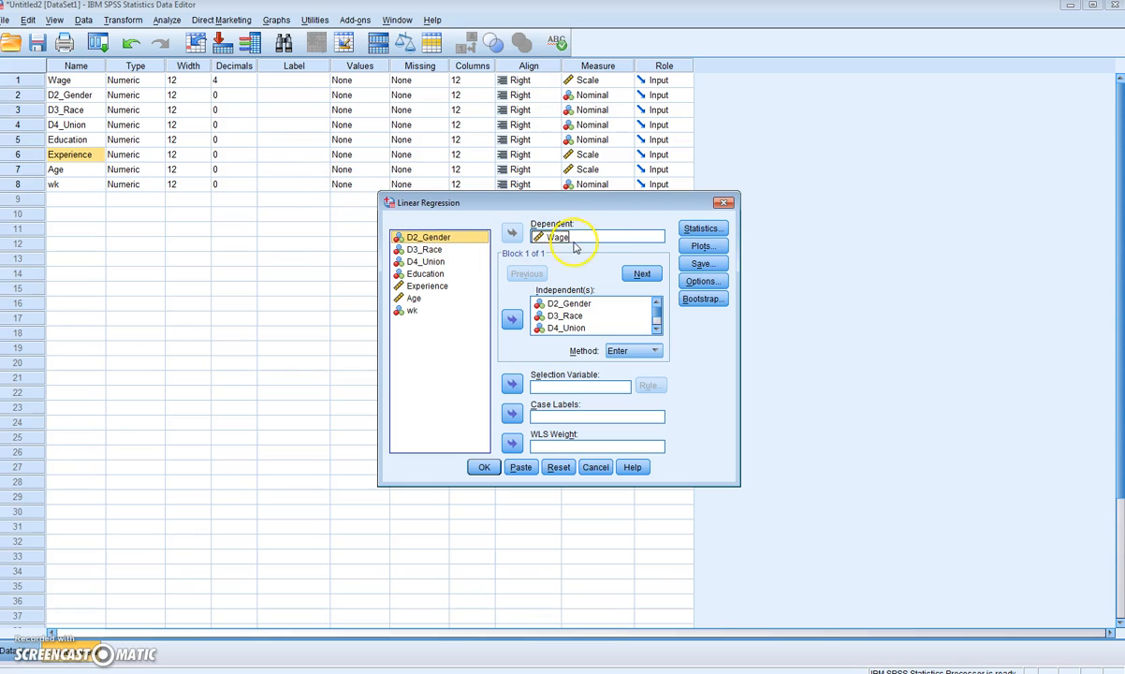
{"action": "left_click", "coordinate": [593, 309]}
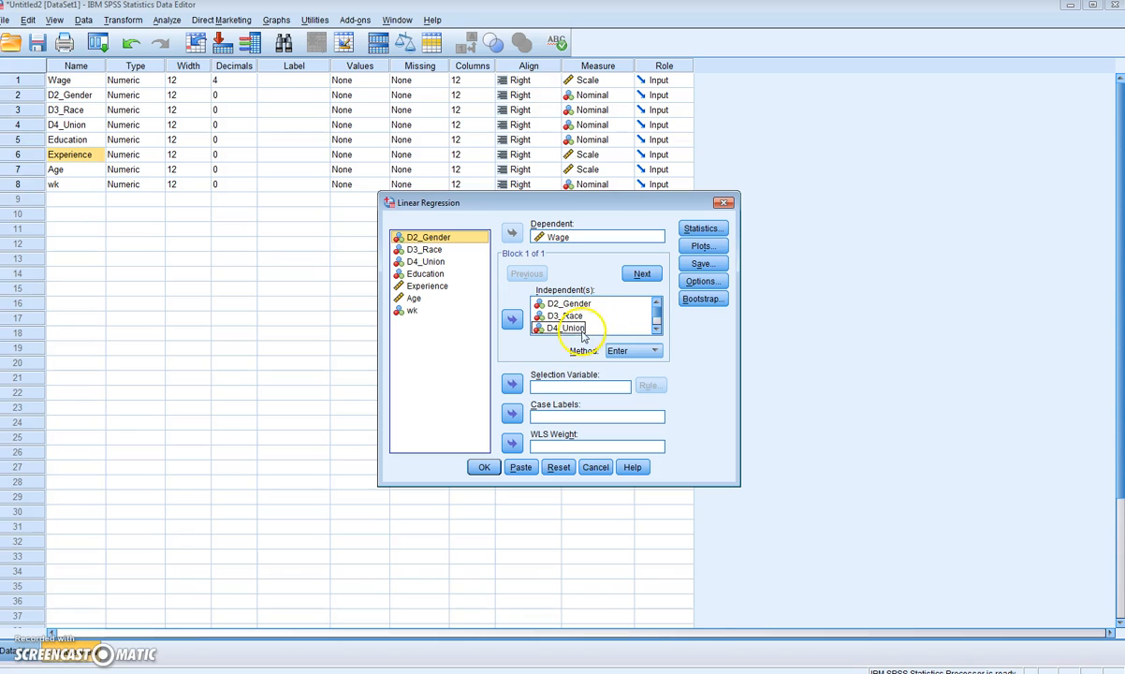
{"action": "left_click", "coordinate": [656, 331]}
{"action": "left_click", "coordinate": [656, 330]}
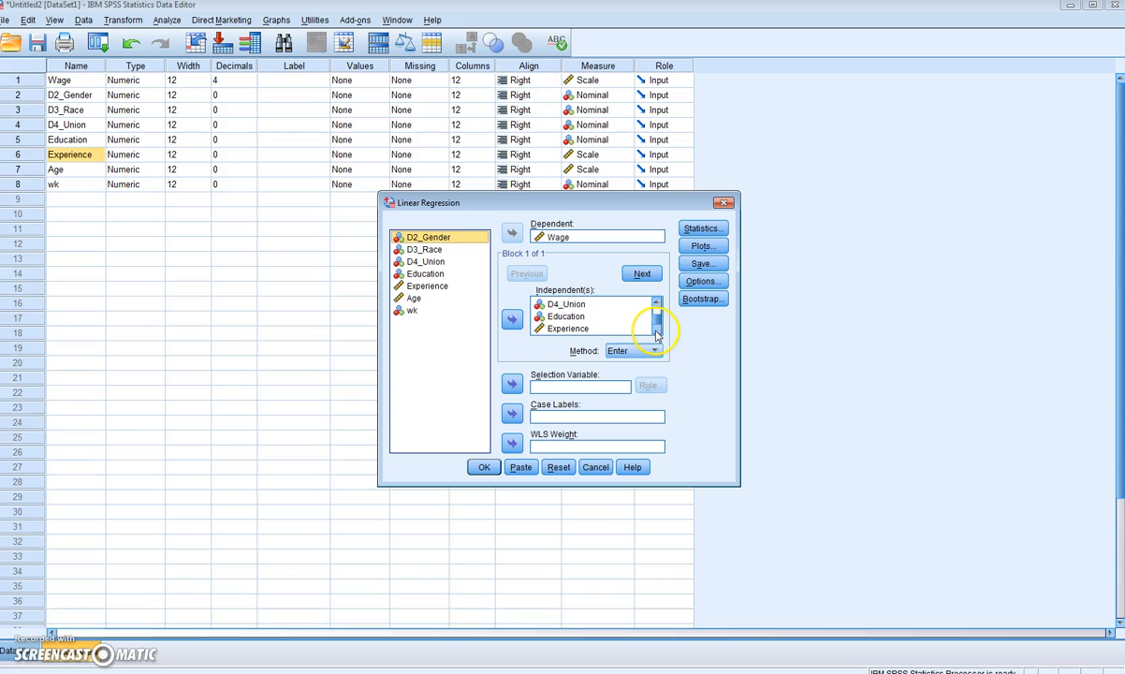
{"action": "left_click", "coordinate": [597, 332]}
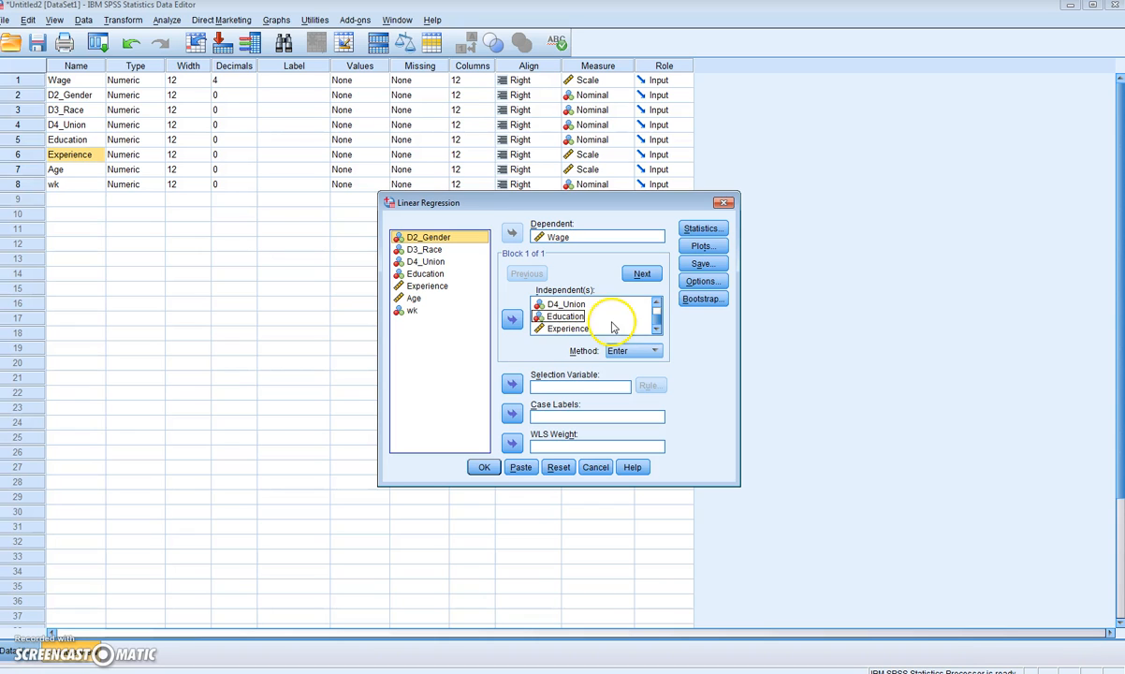
{"action": "left_click", "coordinate": [485, 468]}
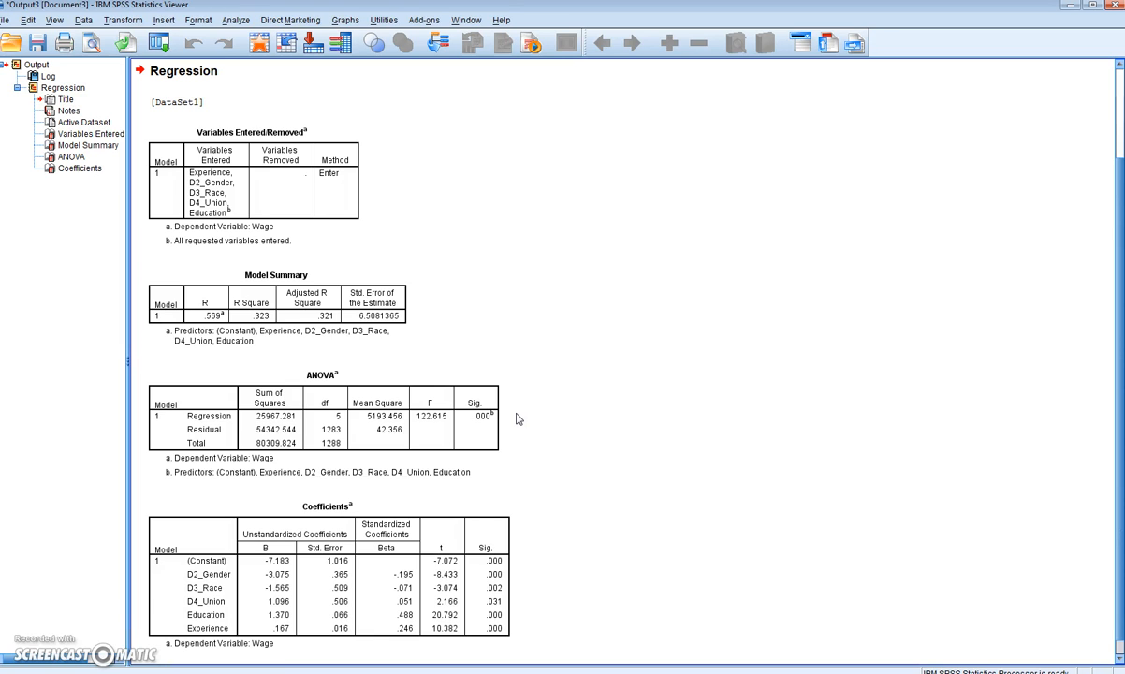
{"action": "left_click", "coordinate": [285, 527]}
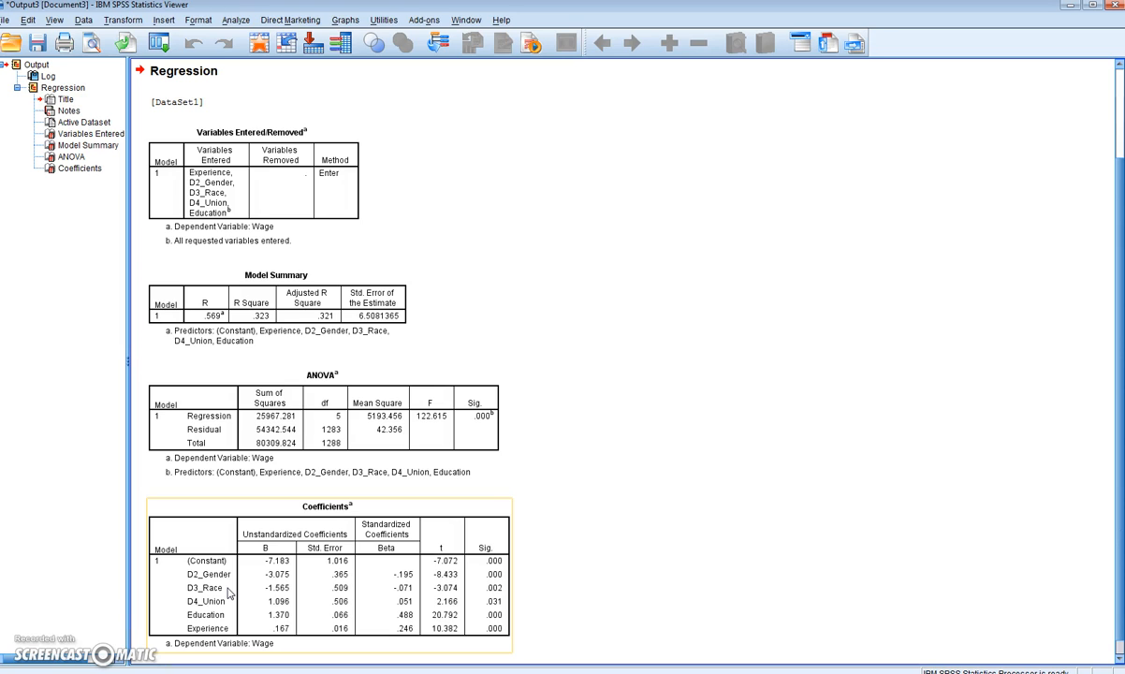
Step: Return to the Untitled2 dataset and start computing a new variable with GenderRace as the target name
{"action": "left_click", "coordinate": [340, 673]}
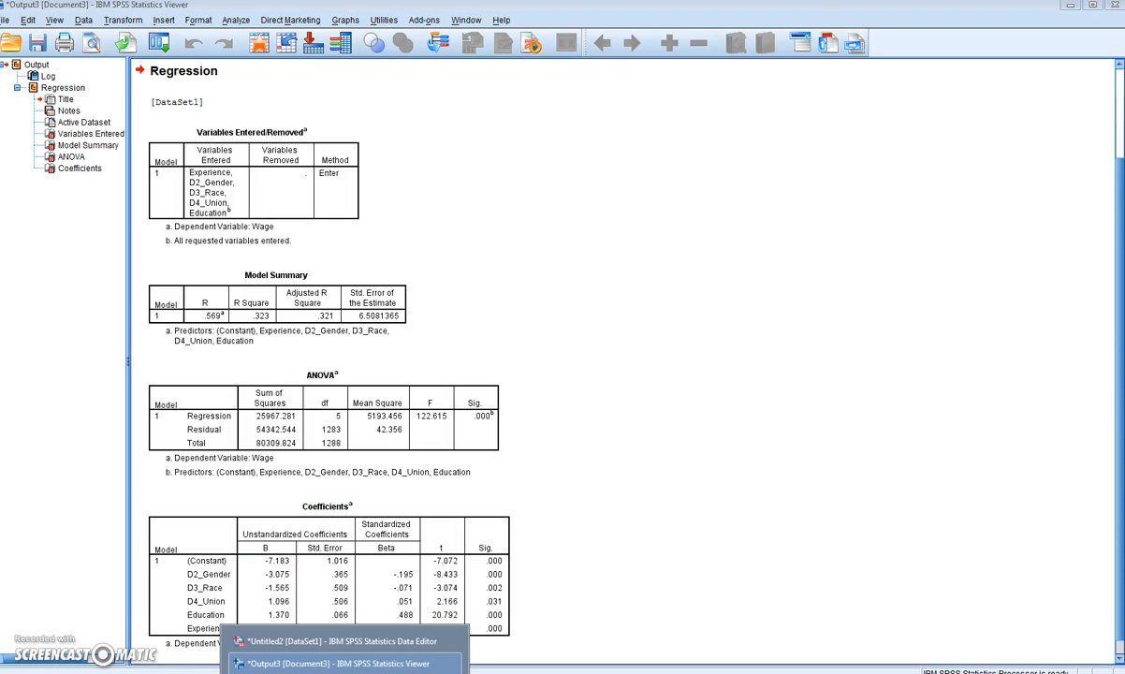
{"action": "left_click", "coordinate": [340, 644]}
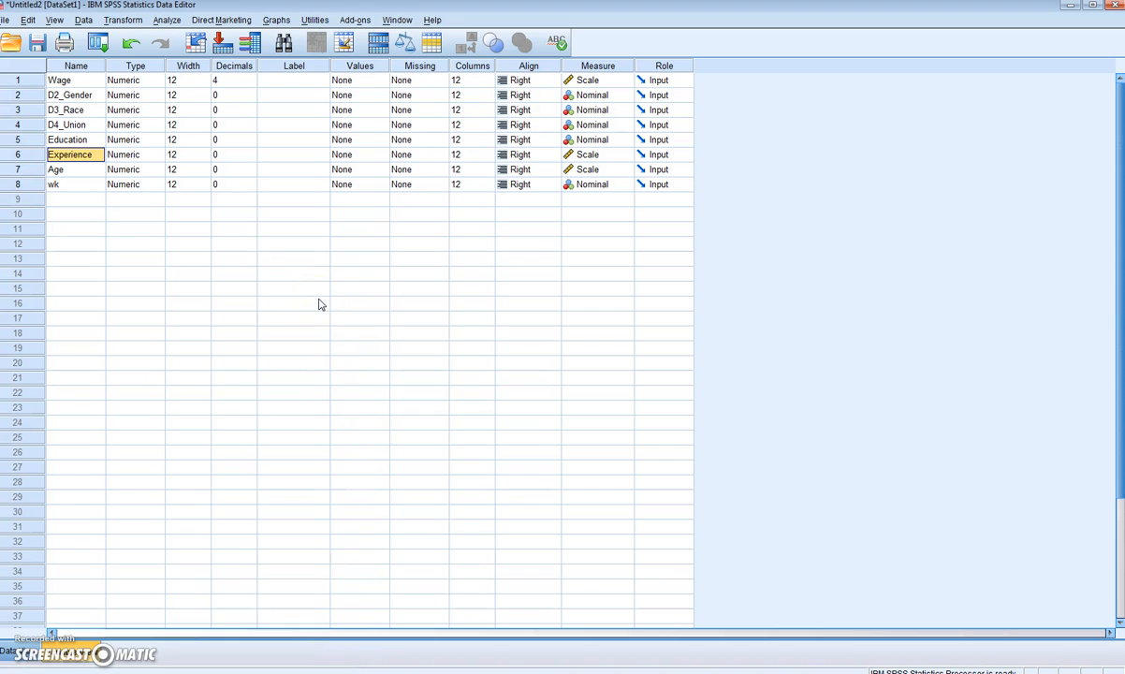
{"action": "left_click", "coordinate": [125, 20]}
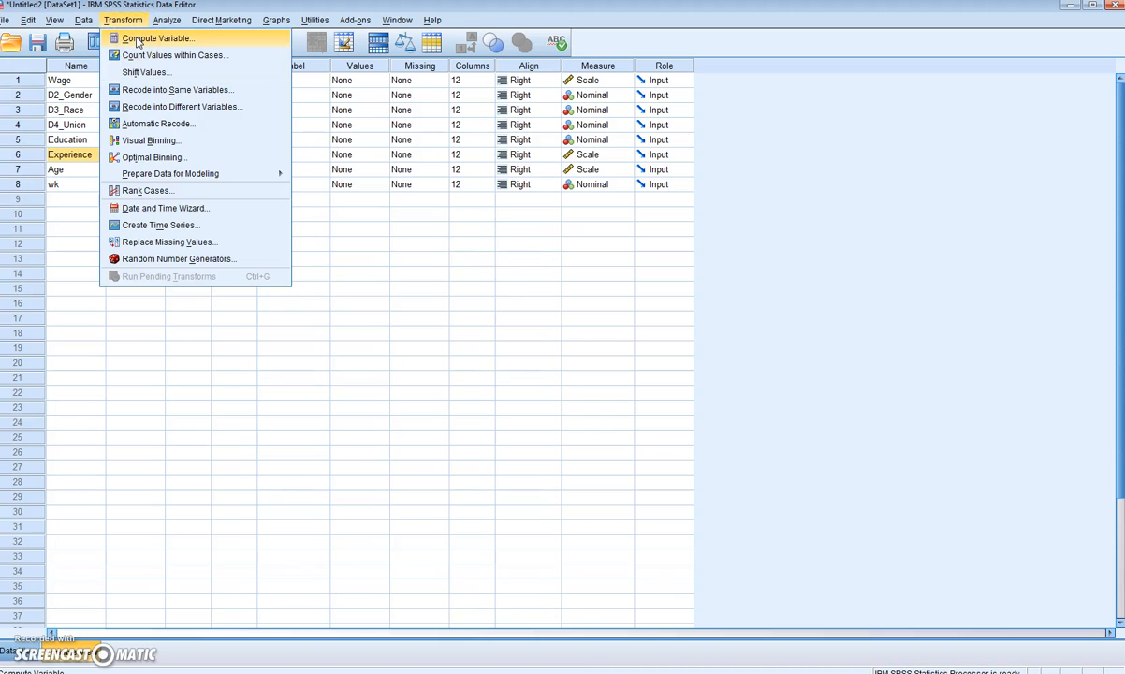
{"action": "left_click", "coordinate": [139, 39]}
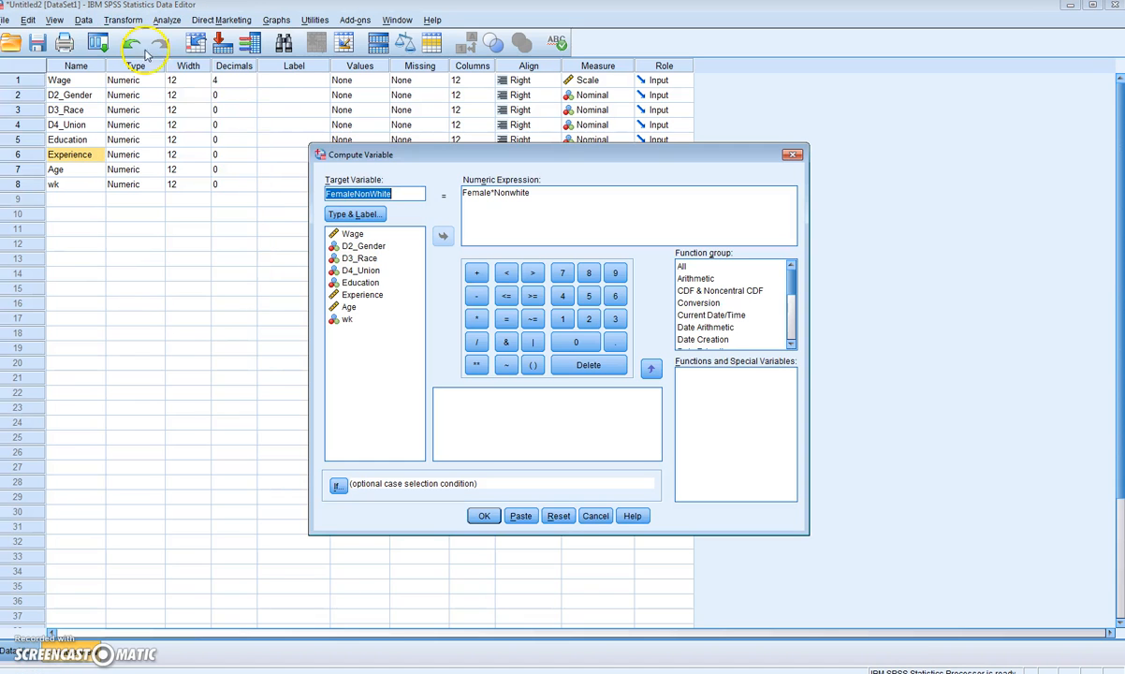
{"action": "left_click", "coordinate": [405, 301]}
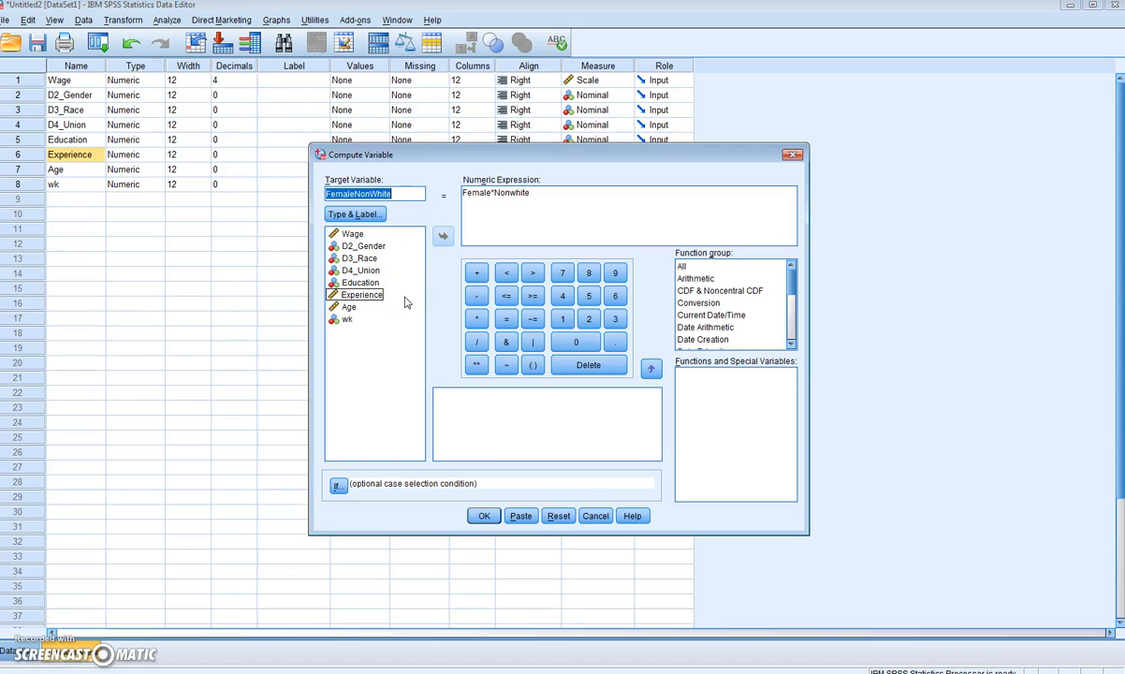
{"action": "left_click", "coordinate": [434, 212]}
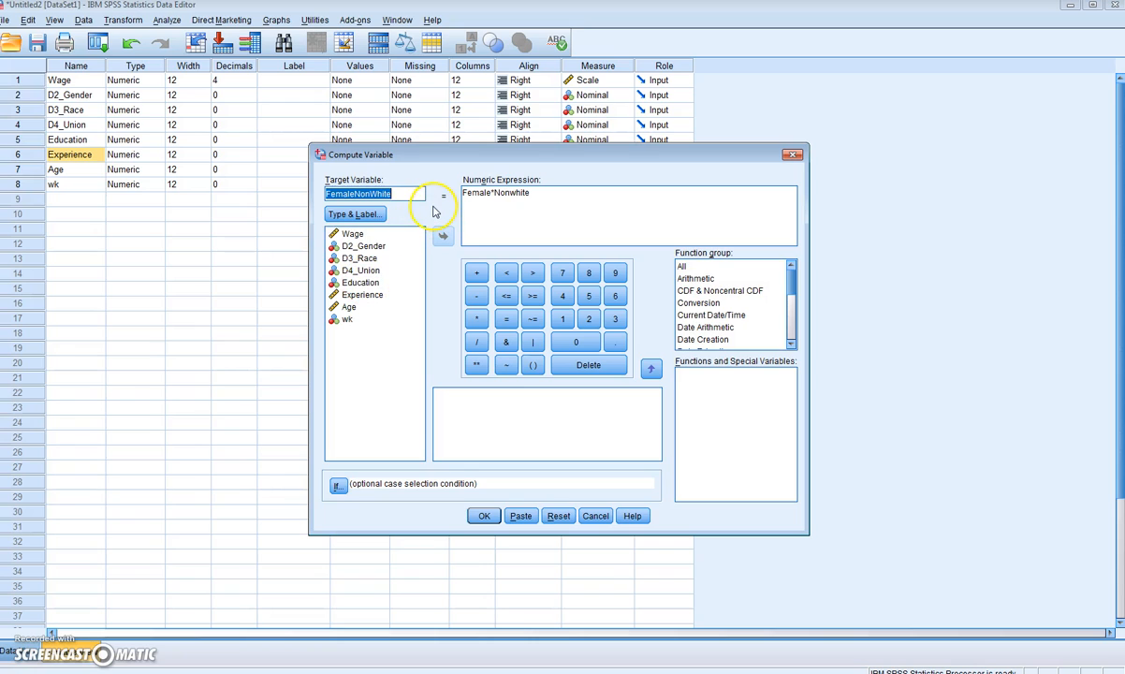
{"action": "type", "text": "Gender"}
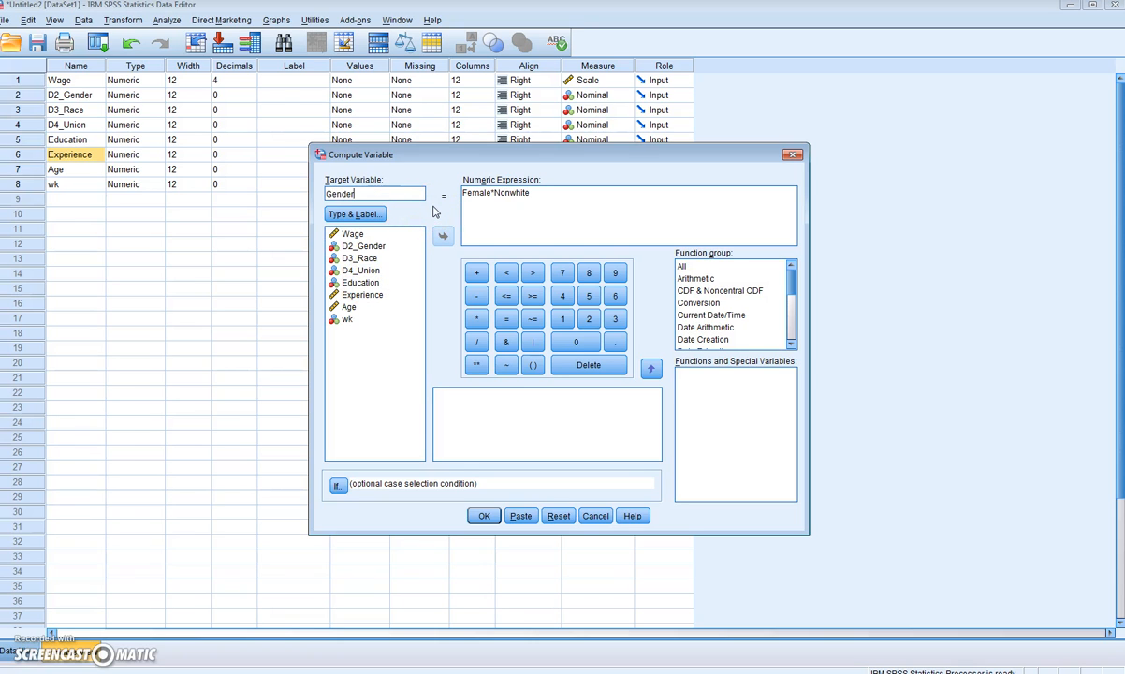
{"action": "type", "text": "Race"}
Step: Replace the numeric expression with D2_Gender*D3_Race and create the computed interaction variable
{"action": "left_click_drag", "start_coordinate": [524, 194], "coordinate": [448, 188]}
{"action": "key", "text": "Delete"}
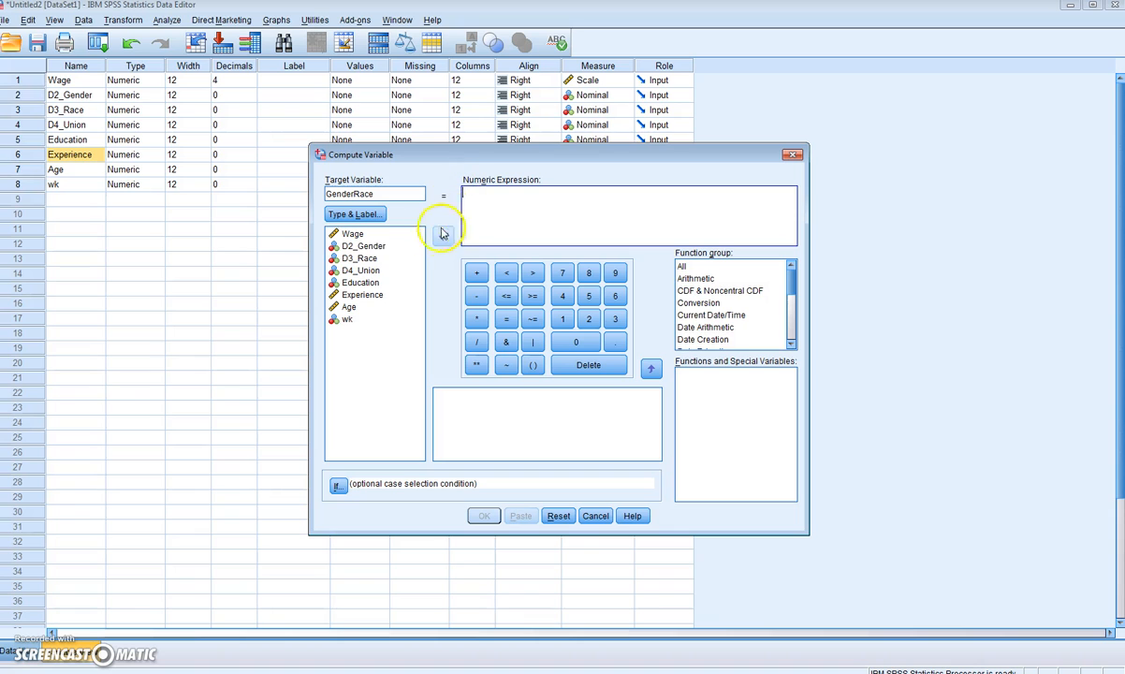
{"action": "left_click", "coordinate": [382, 249]}
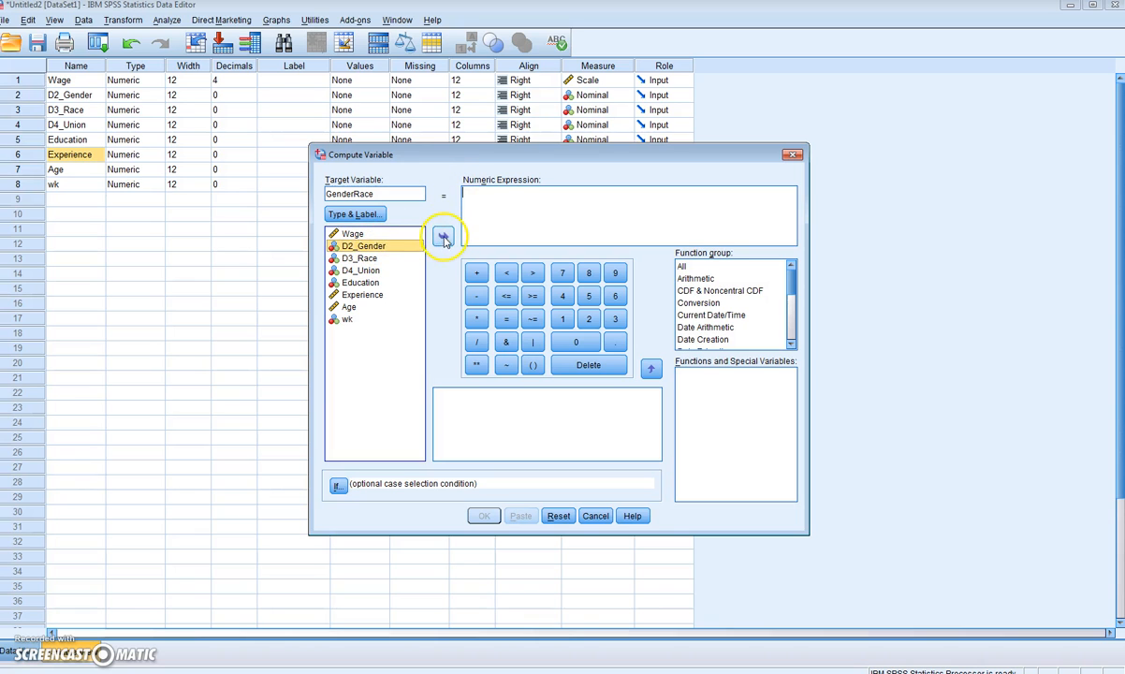
{"action": "left_click", "coordinate": [442, 236]}
{"action": "type", "text": "*"}
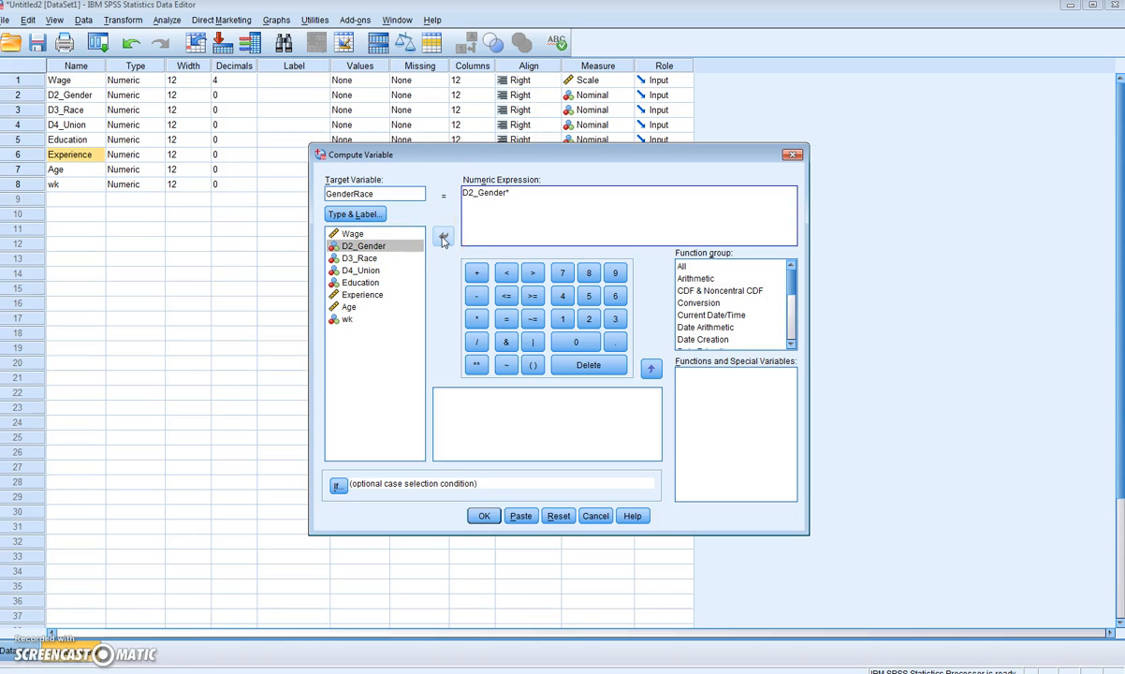
{"action": "left_click", "coordinate": [360, 259]}
{"action": "left_click", "coordinate": [442, 239]}
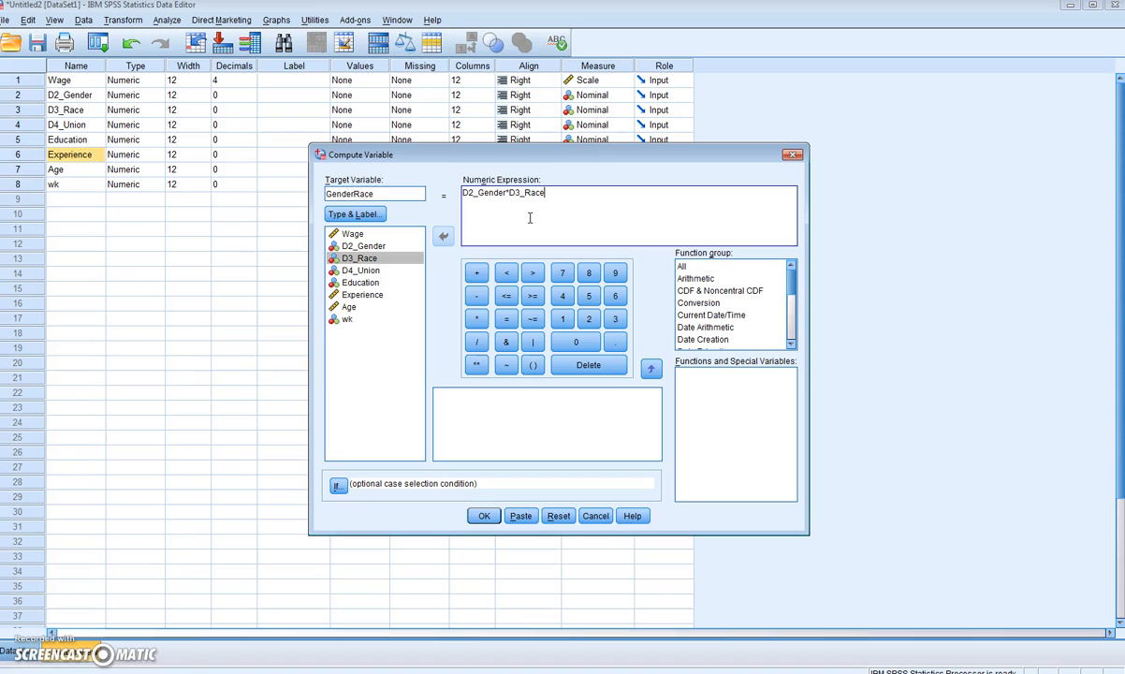
{"action": "left_click", "coordinate": [355, 197]}
{"action": "left_click", "coordinate": [487, 516]}
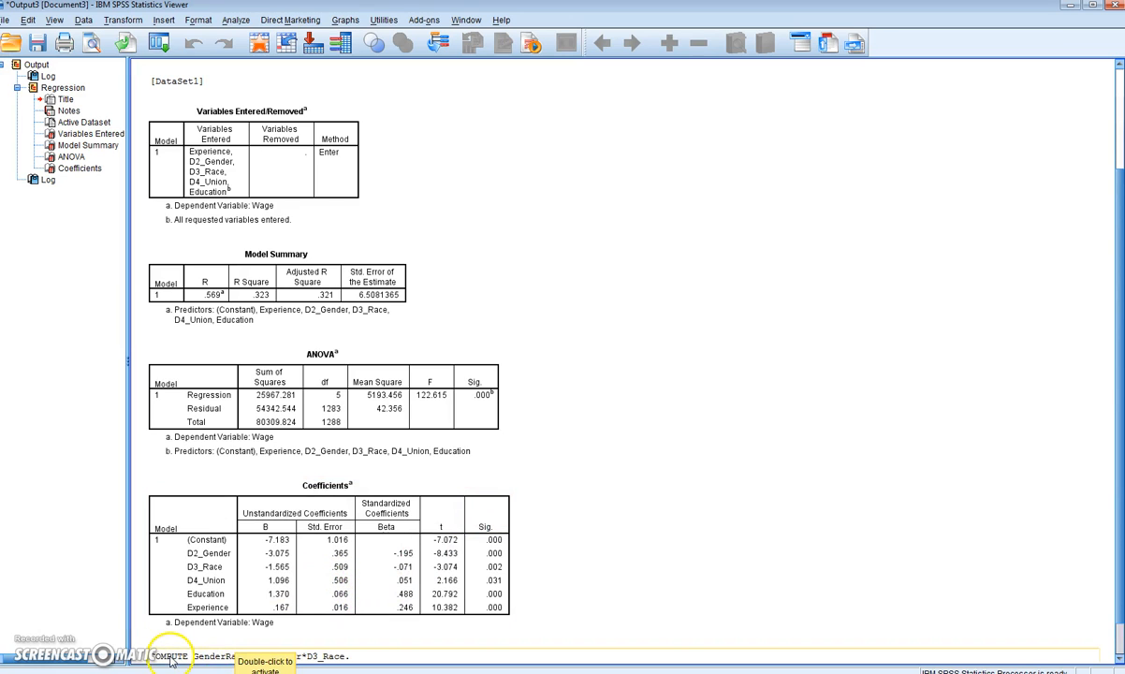
Step: From the dataset, rerun the Wage linear regression with GenderRace added as an independent variable, and review the ANOVA and Coefficients tables
{"action": "left_click", "coordinate": [346, 672]}
{"action": "left_click", "coordinate": [343, 642]}
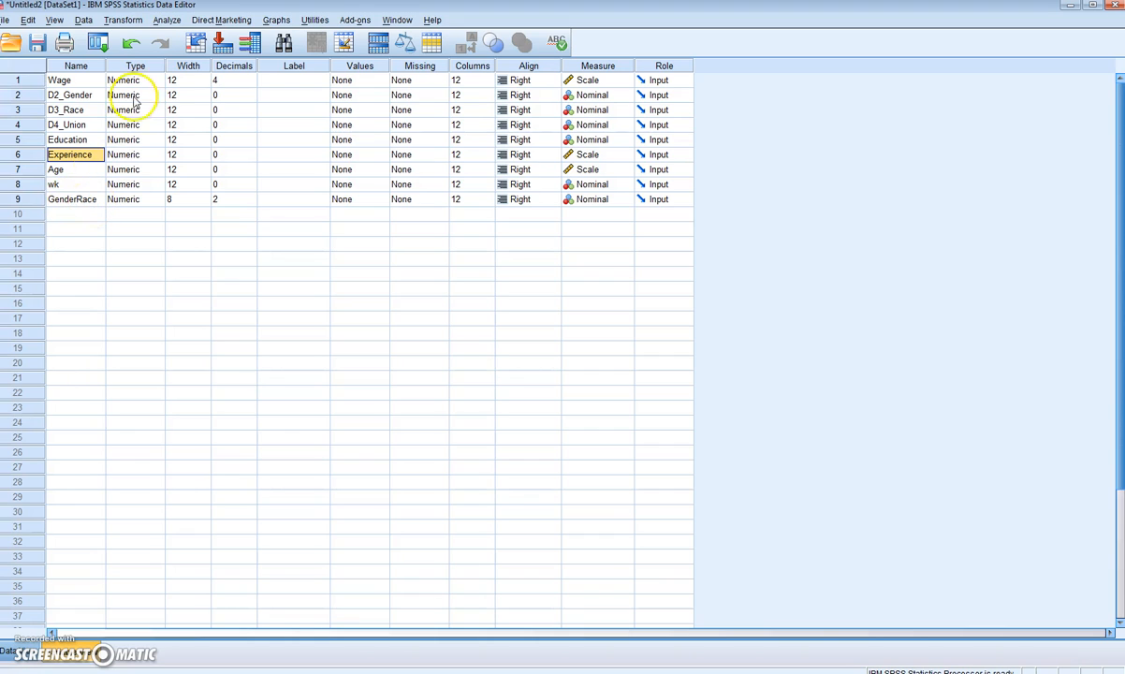
{"action": "left_click", "coordinate": [168, 21]}
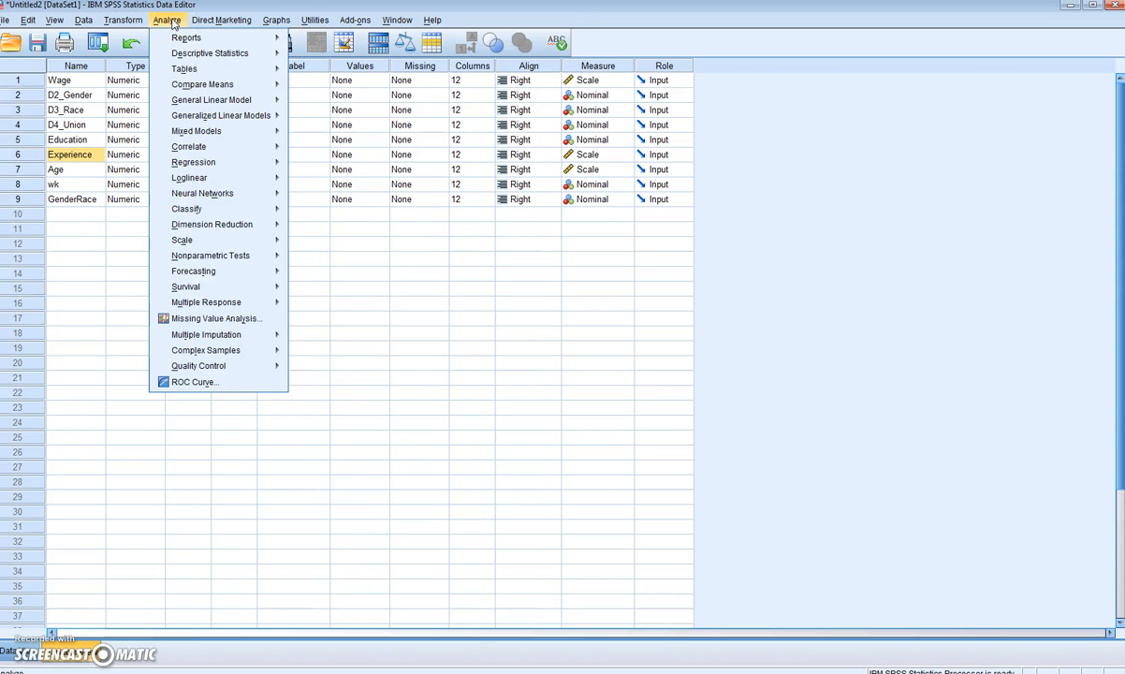
{"action": "mouse_move", "coordinate": [208, 162]}
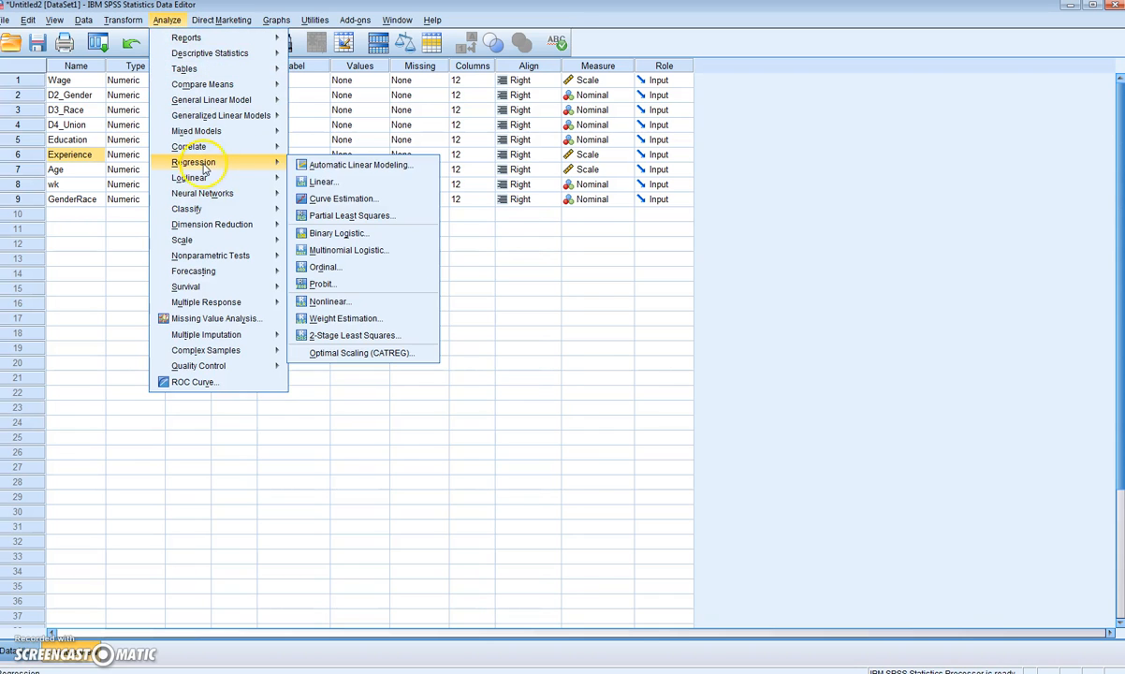
{"action": "left_click", "coordinate": [339, 182]}
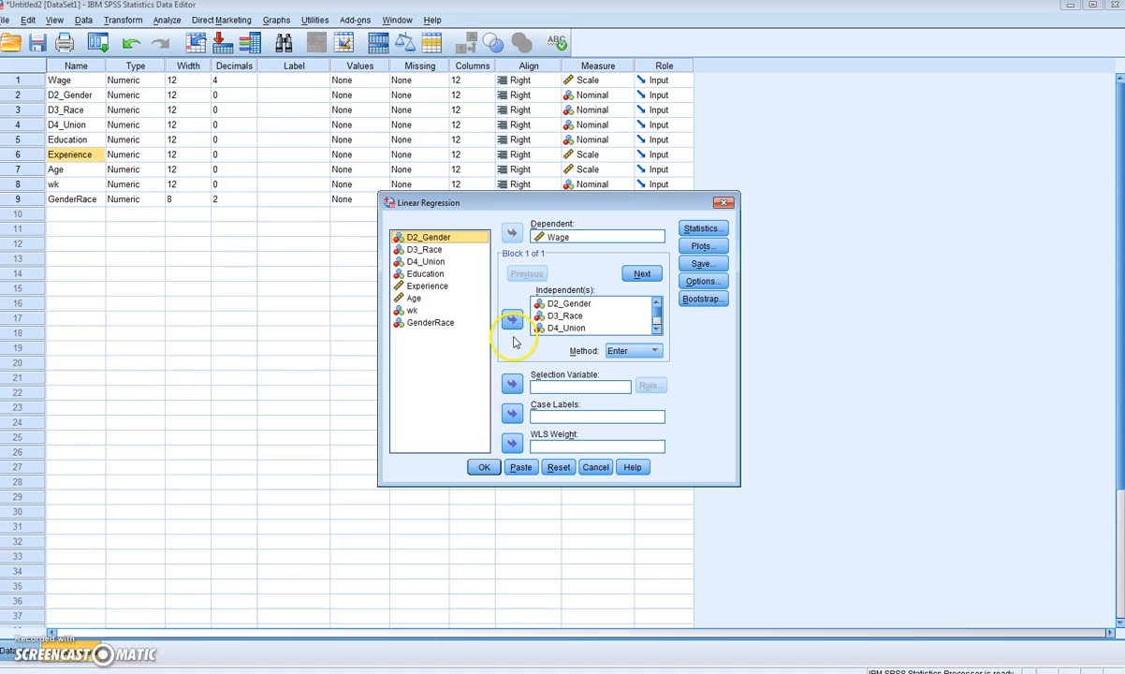
{"action": "left_click", "coordinate": [430, 323]}
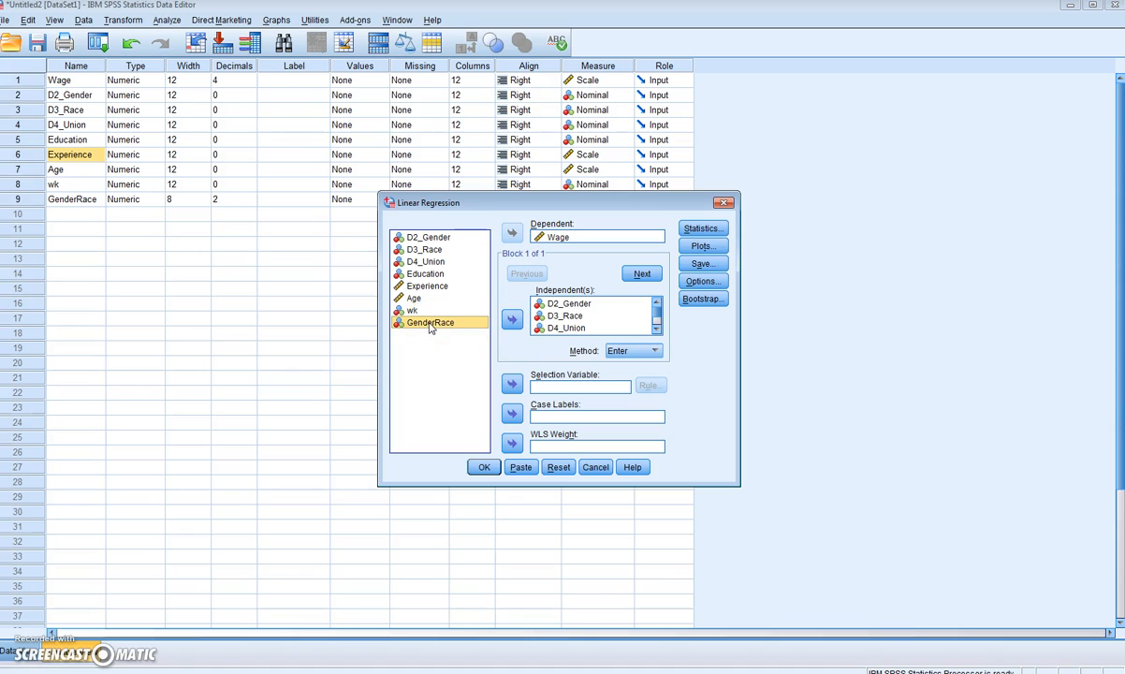
{"action": "left_click", "coordinate": [513, 320]}
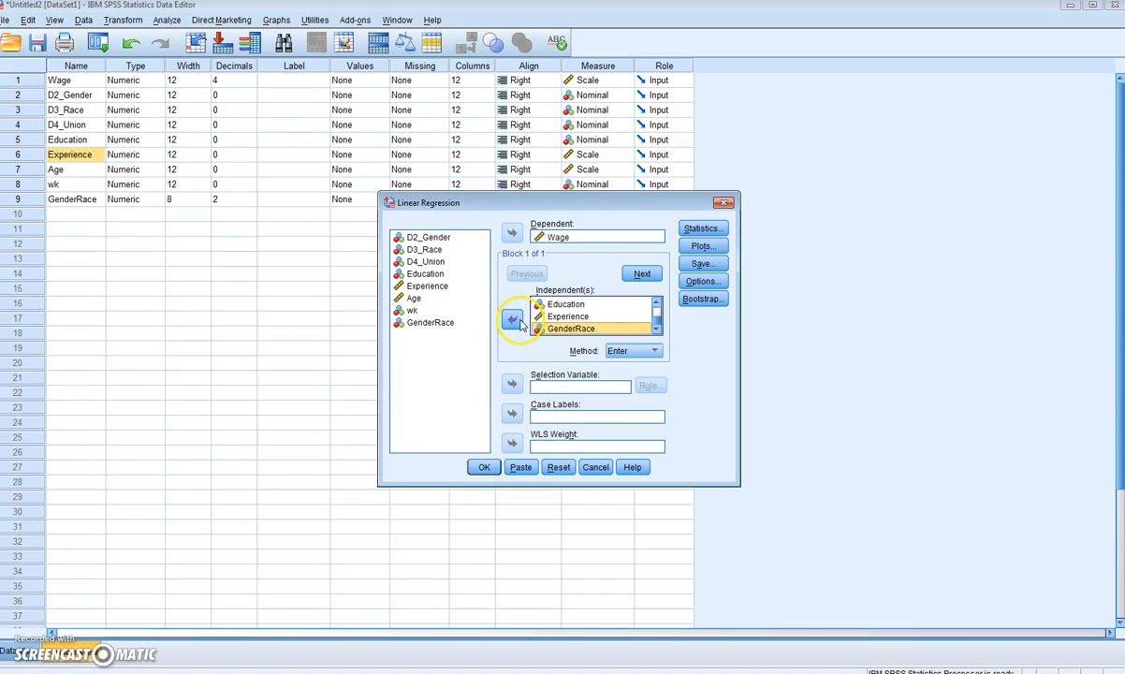
{"action": "left_click", "coordinate": [600, 334]}
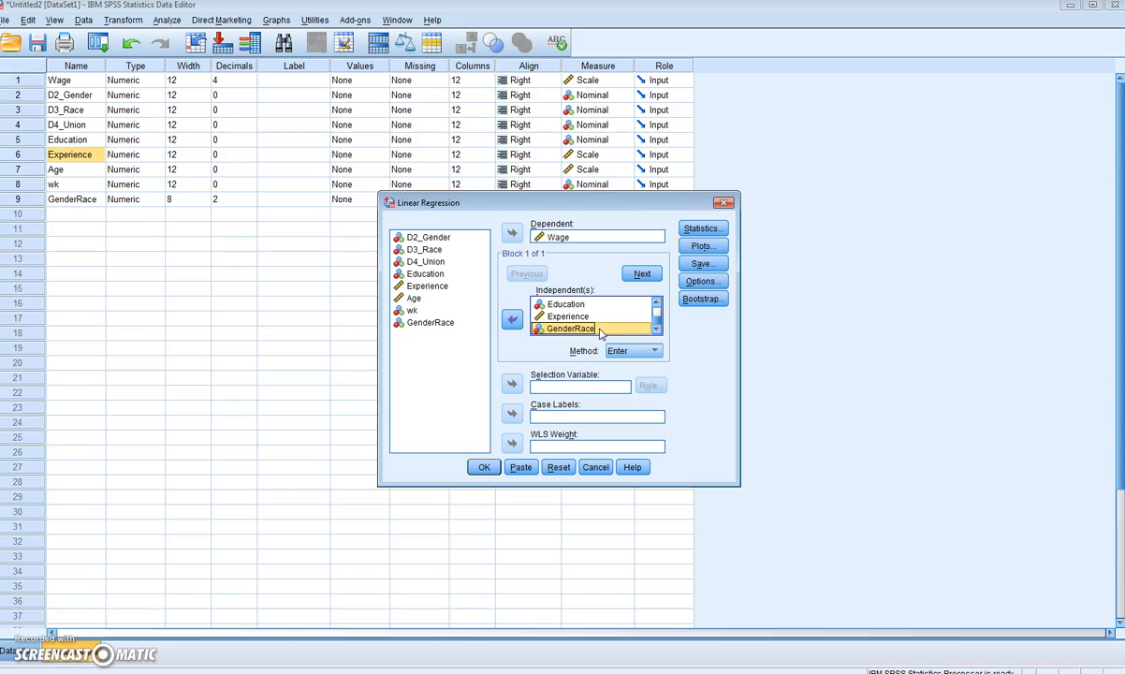
{"action": "left_click", "coordinate": [483, 467]}
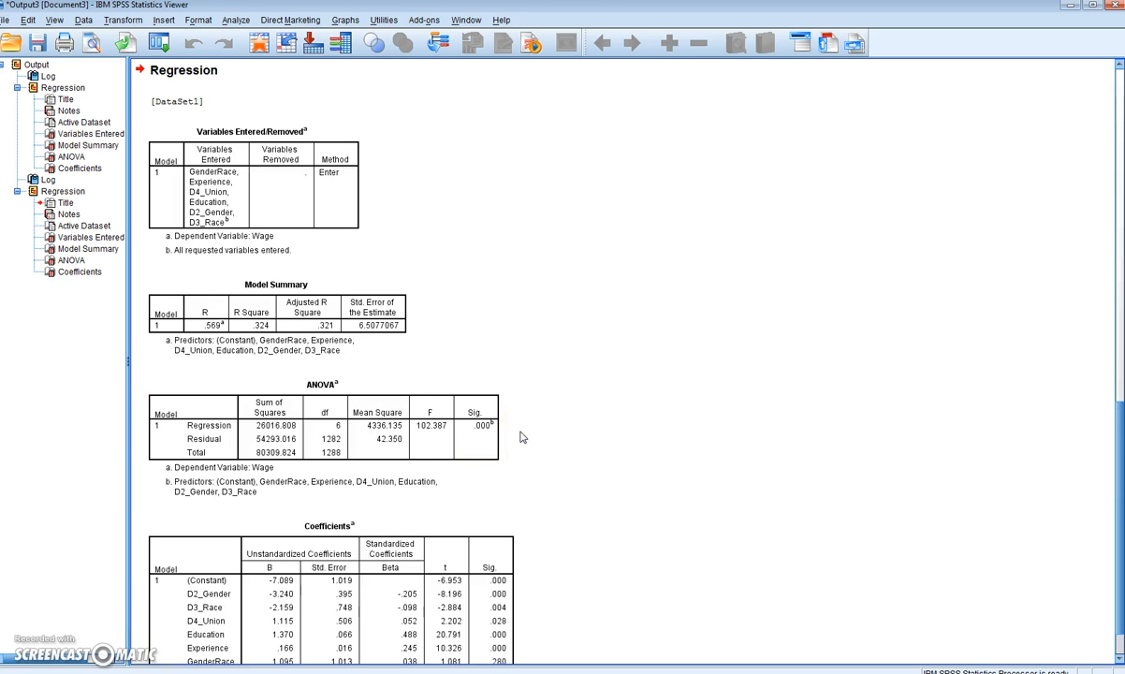
{"action": "scroll", "coordinate": [522, 437], "scroll_direction": "down", "scroll_amount": 2}
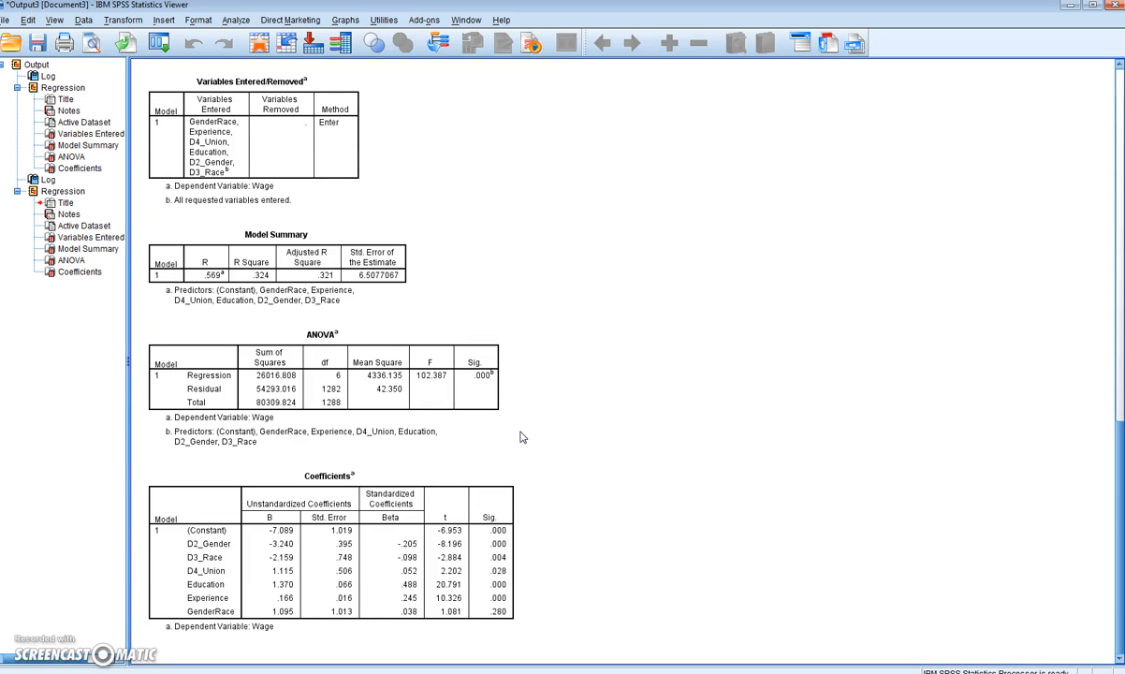
{"action": "left_click", "coordinate": [494, 375]}
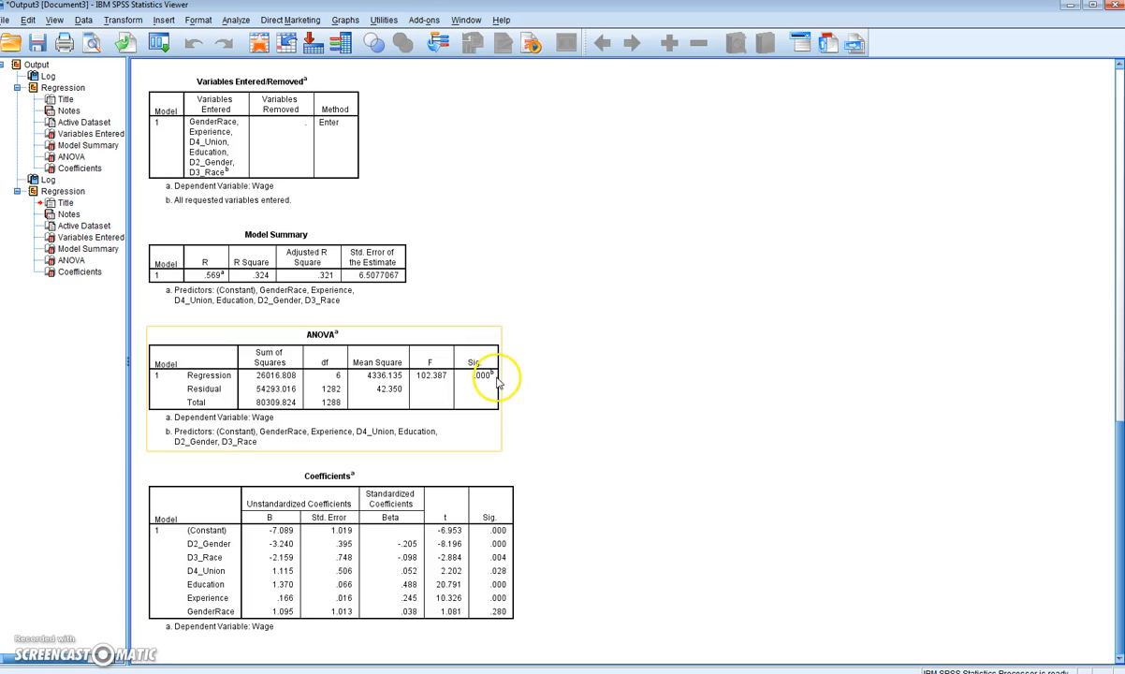
{"action": "left_click", "coordinate": [402, 475]}
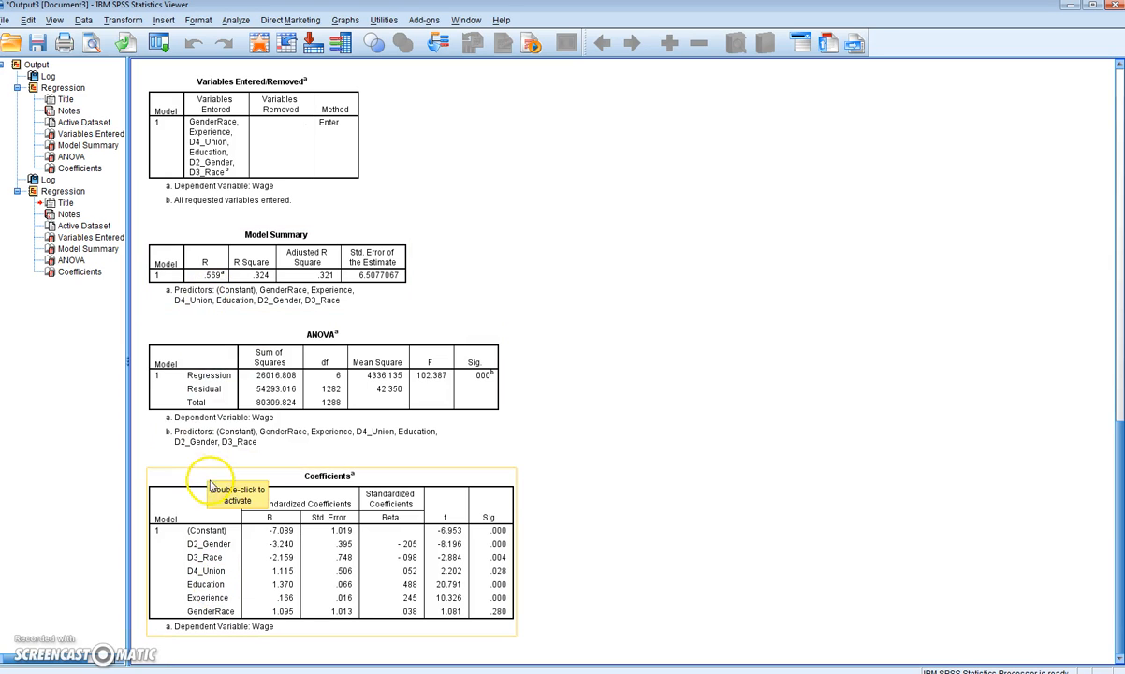
Step: Start computing another variable and clear the GenderRace target name and the D2_Gender*D3_Race expression
{"action": "left_click", "coordinate": [123, 20]}
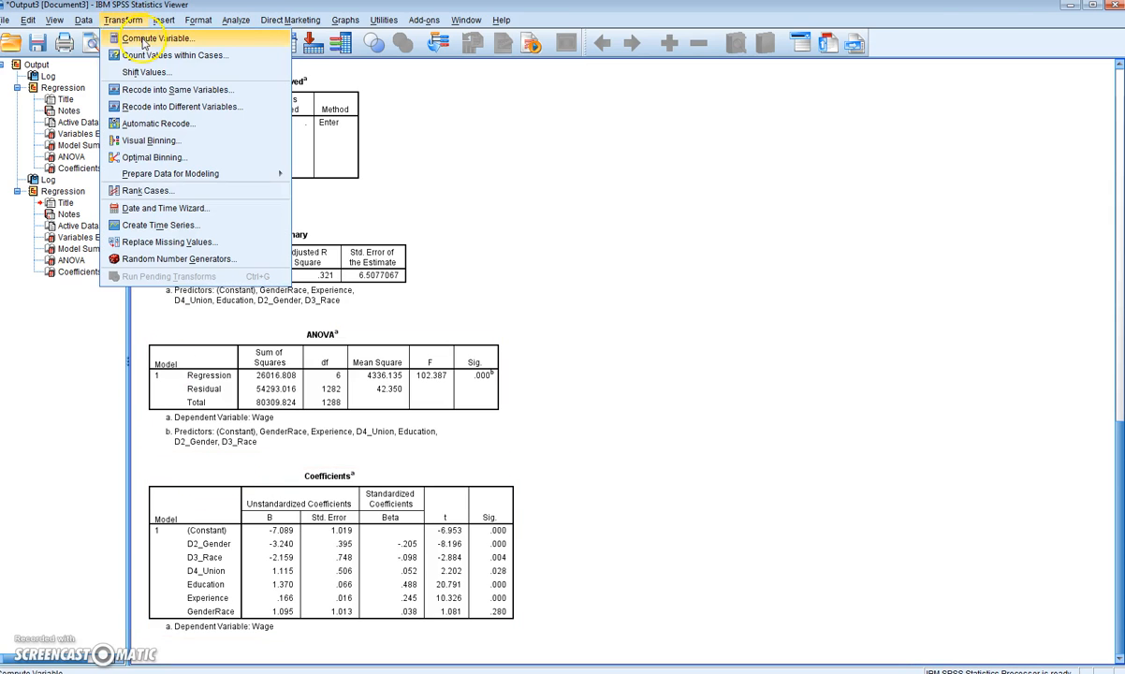
{"action": "left_click", "coordinate": [148, 36]}
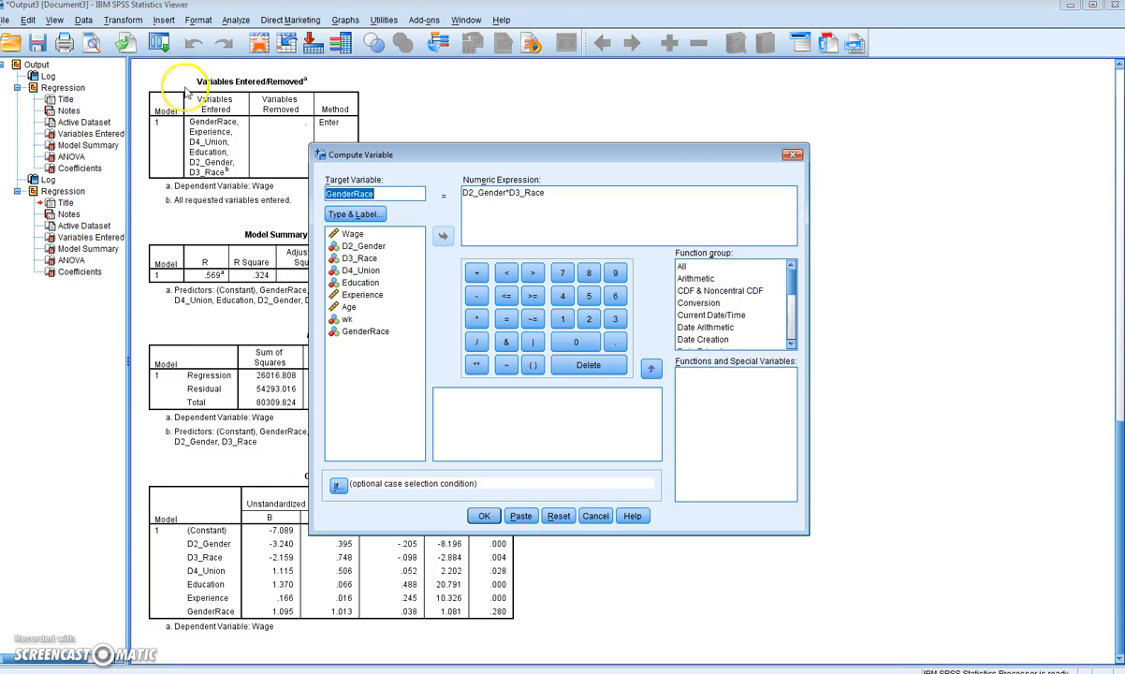
{"action": "left_click", "coordinate": [380, 248]}
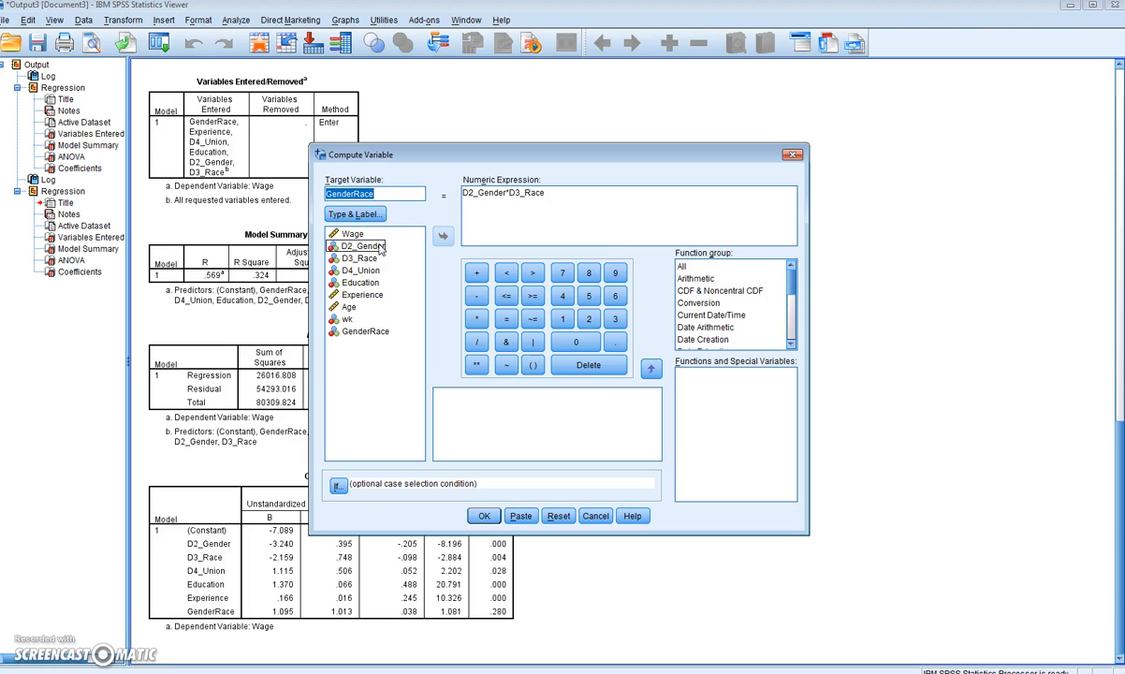
{"action": "left_click_drag", "start_coordinate": [381, 249], "coordinate": [371, 302]}
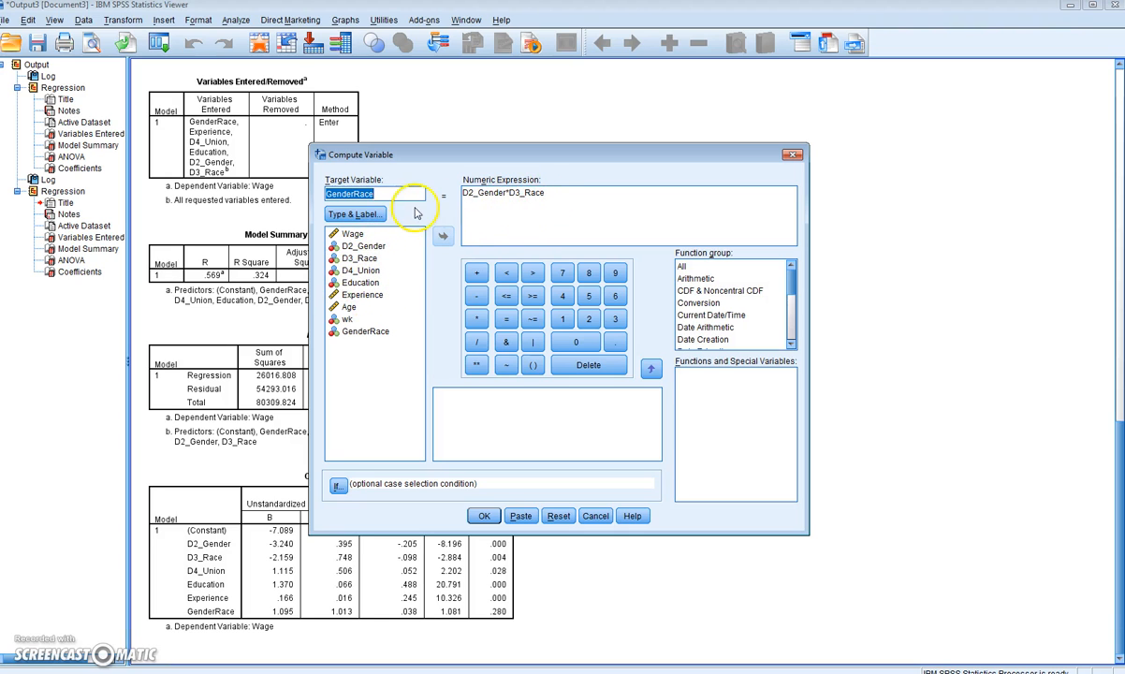
{"action": "key", "text": "BackSpace"}
{"action": "left_click_drag", "start_coordinate": [565, 196], "coordinate": [435, 198]}
{"action": "key", "text": "BackSpace"}
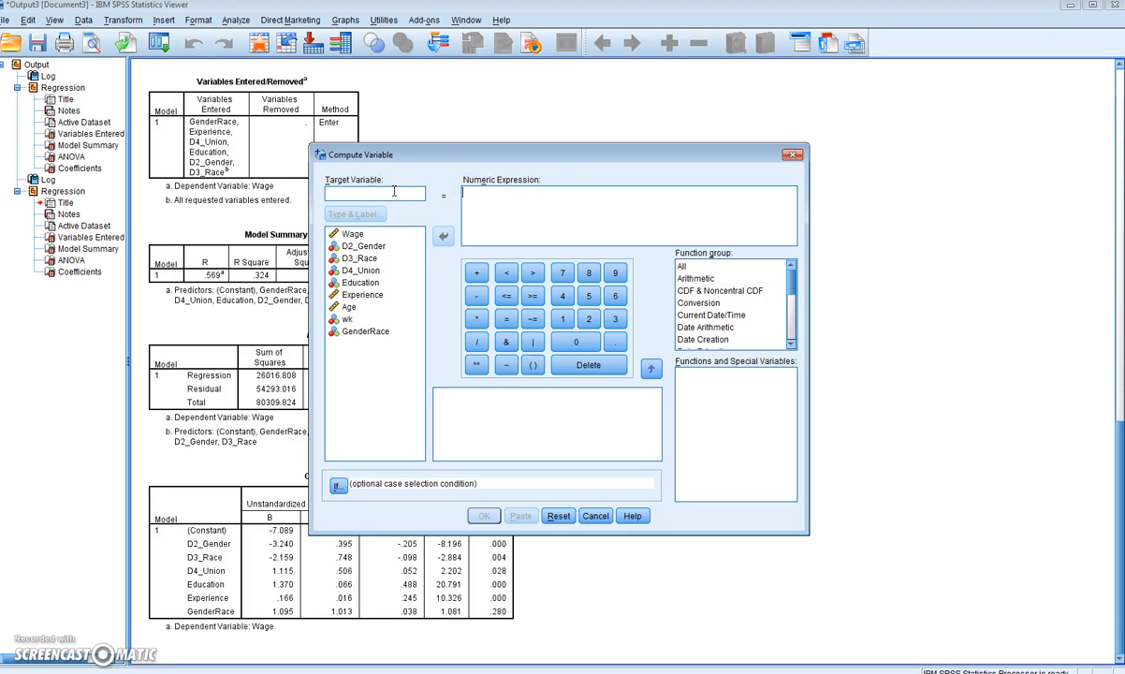
Step: Enter D2ED as the target variable name for the gender and education interaction
{"action": "left_click", "coordinate": [394, 191]}
{"action": "type", "text": "D"}
{"action": "type", "text": "^2"}
{"action": "key", "text": "Left"}
{"action": "key", "text": "BackSpace"}
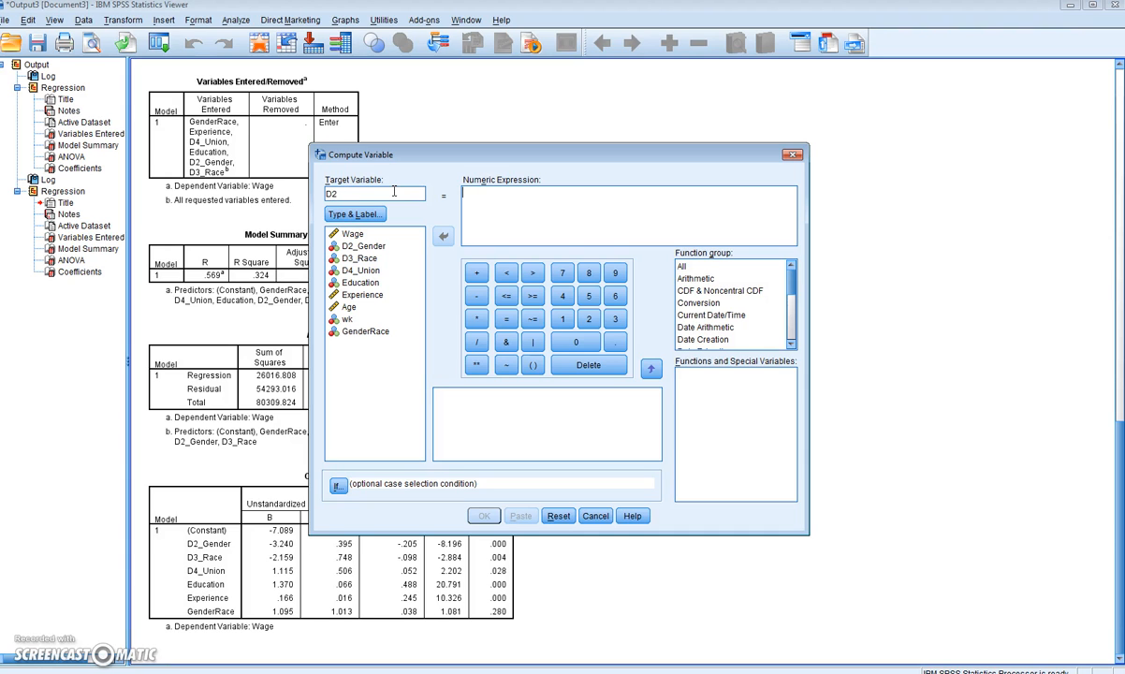
{"action": "type", "text": "ED"}
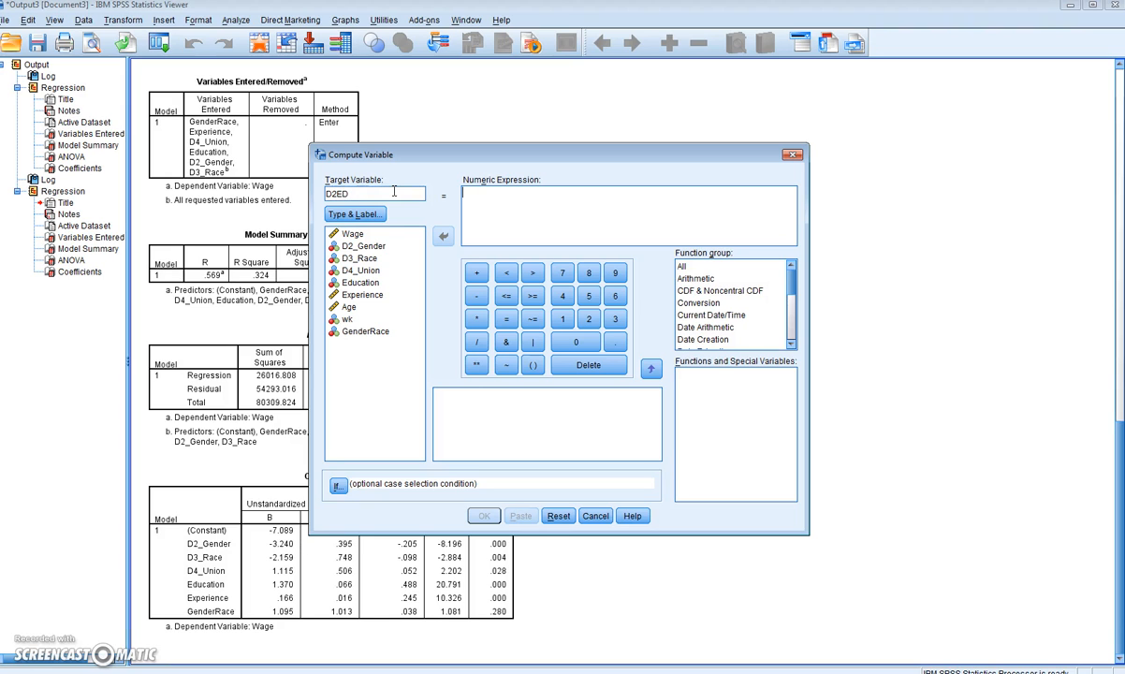
Step: Build the numeric expression D2_Gender*Education from the variable list and create the computed variable
{"action": "left_click", "coordinate": [370, 246]}
{"action": "left_click", "coordinate": [442, 236]}
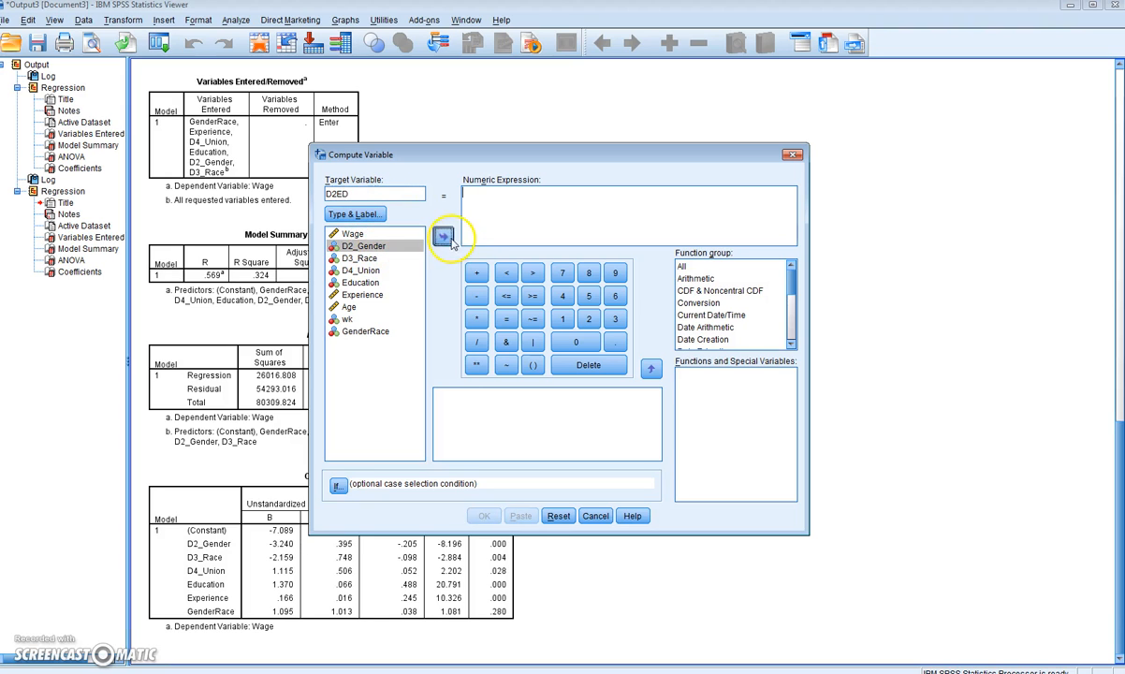
{"action": "type", "text": "*"}
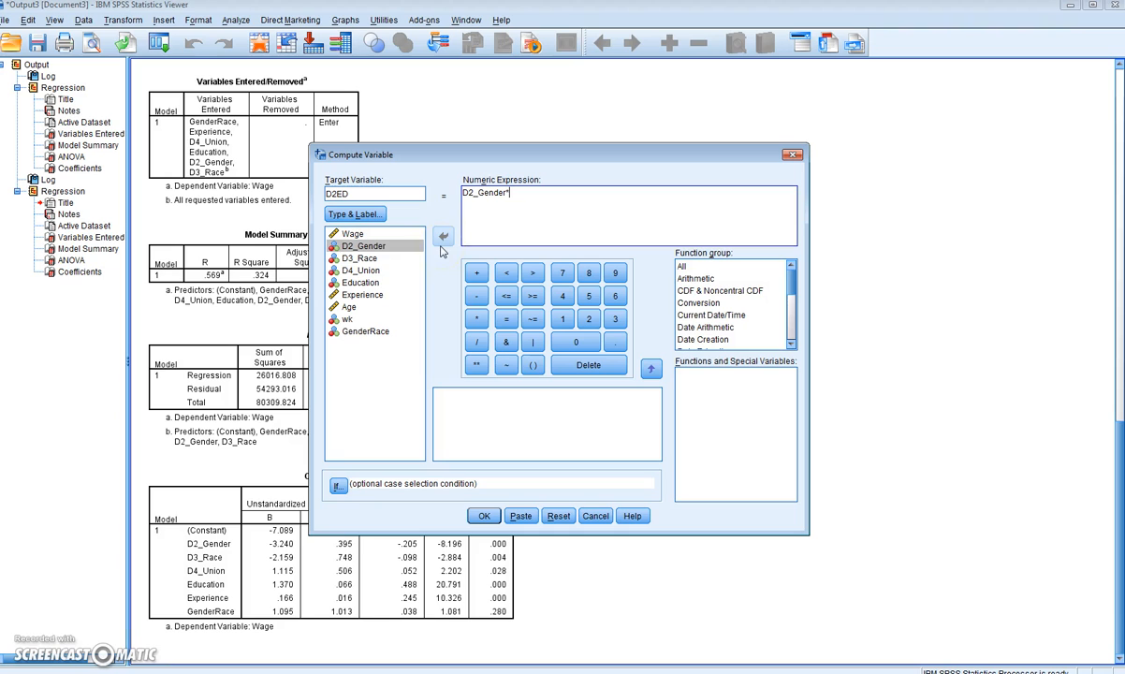
{"action": "left_click", "coordinate": [365, 284]}
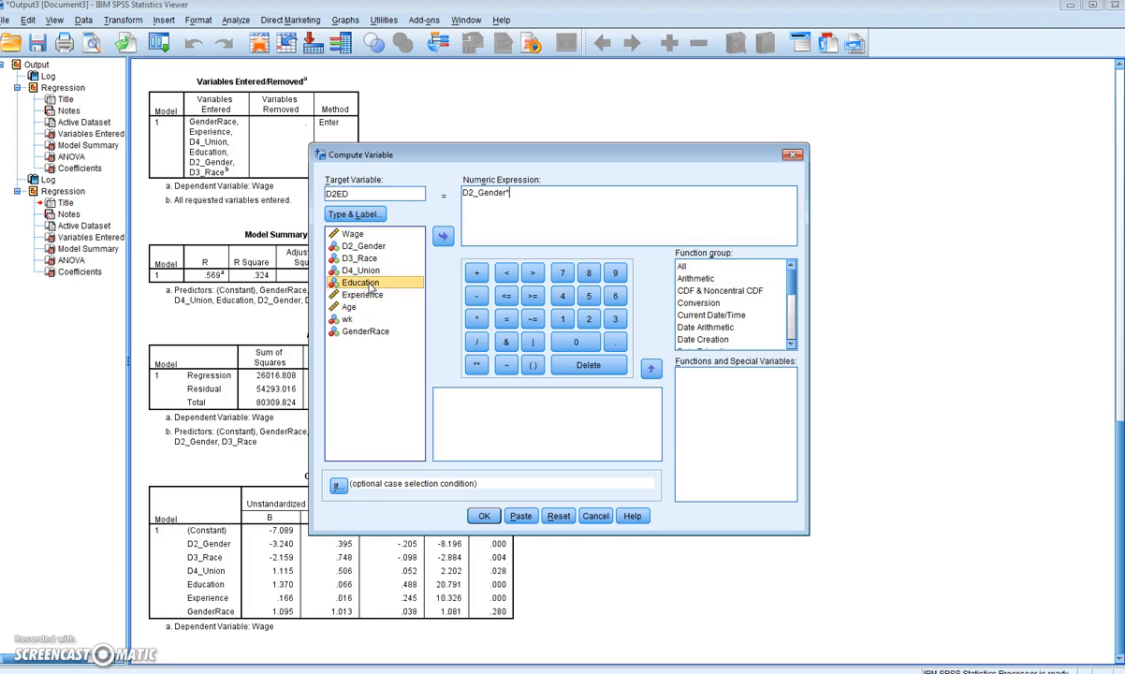
{"action": "left_click", "coordinate": [445, 240]}
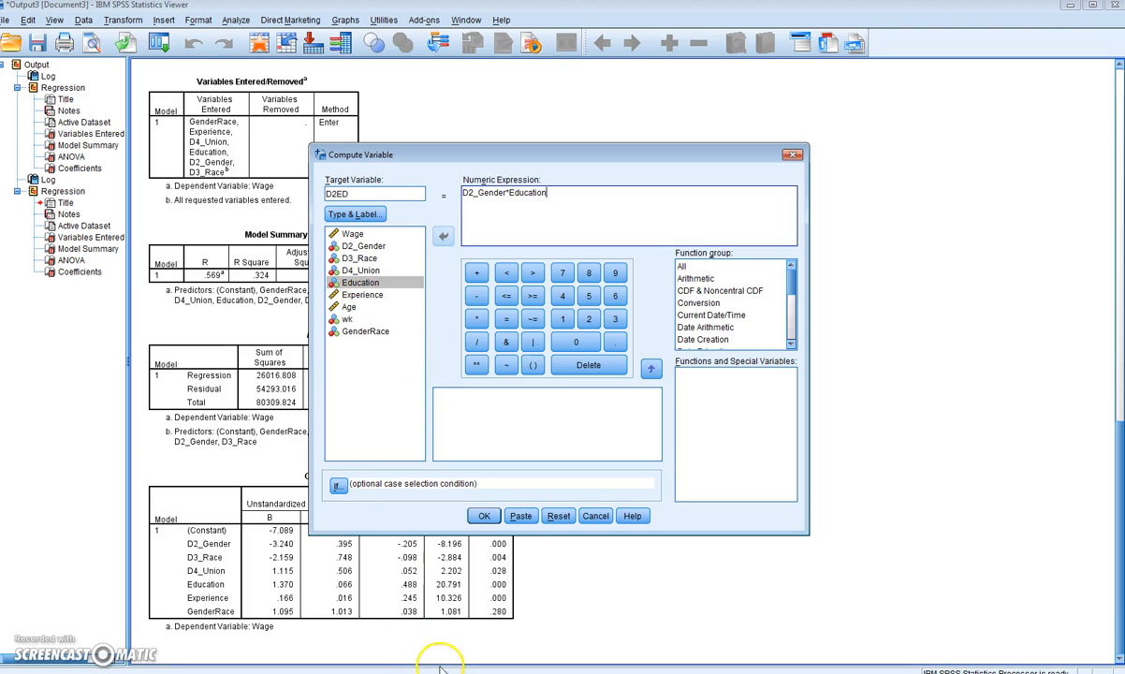
{"action": "left_click", "coordinate": [483, 515]}
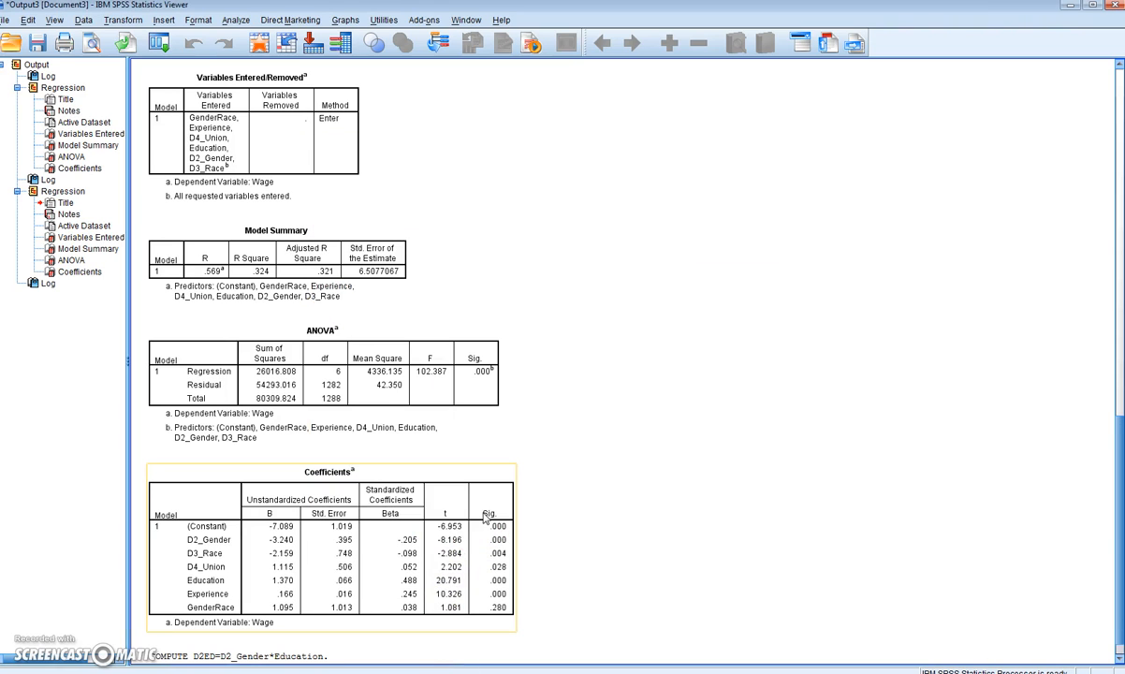
{"action": "left_click", "coordinate": [345, 569]}
{"action": "scroll", "coordinate": [346, 575], "scroll_direction": "down", "scroll_amount": 2}
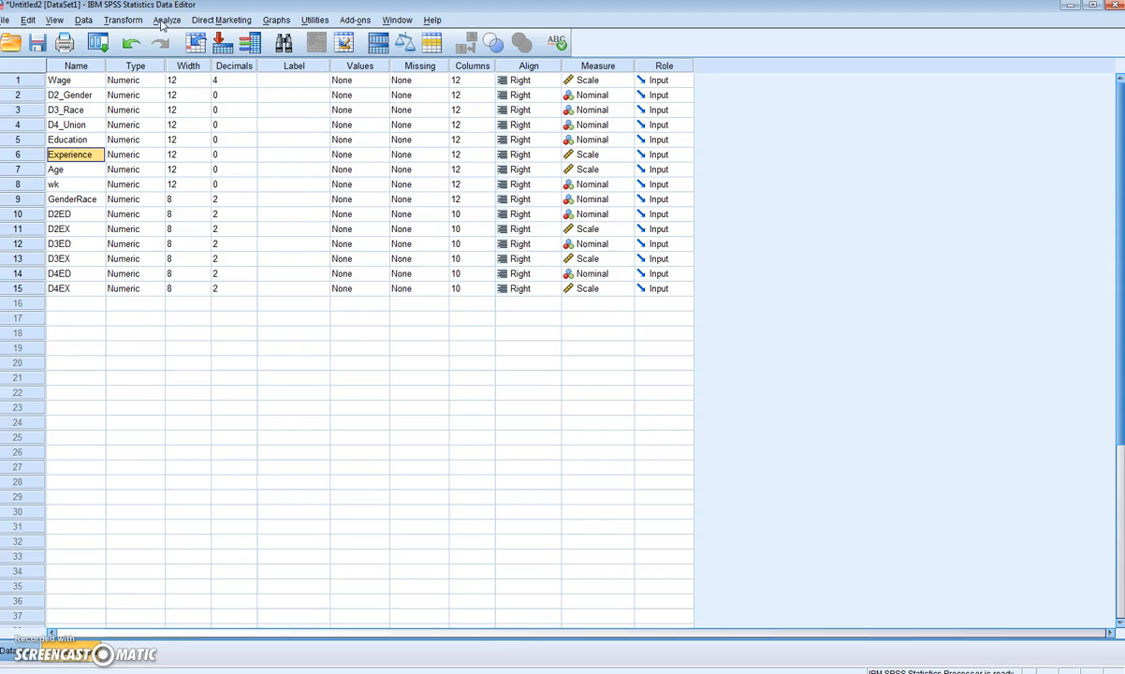
Step: From the dataset, reopen the linear regression setup for Wage and remove GenderRace from the independent variables
{"action": "left_click", "coordinate": [165, 21]}
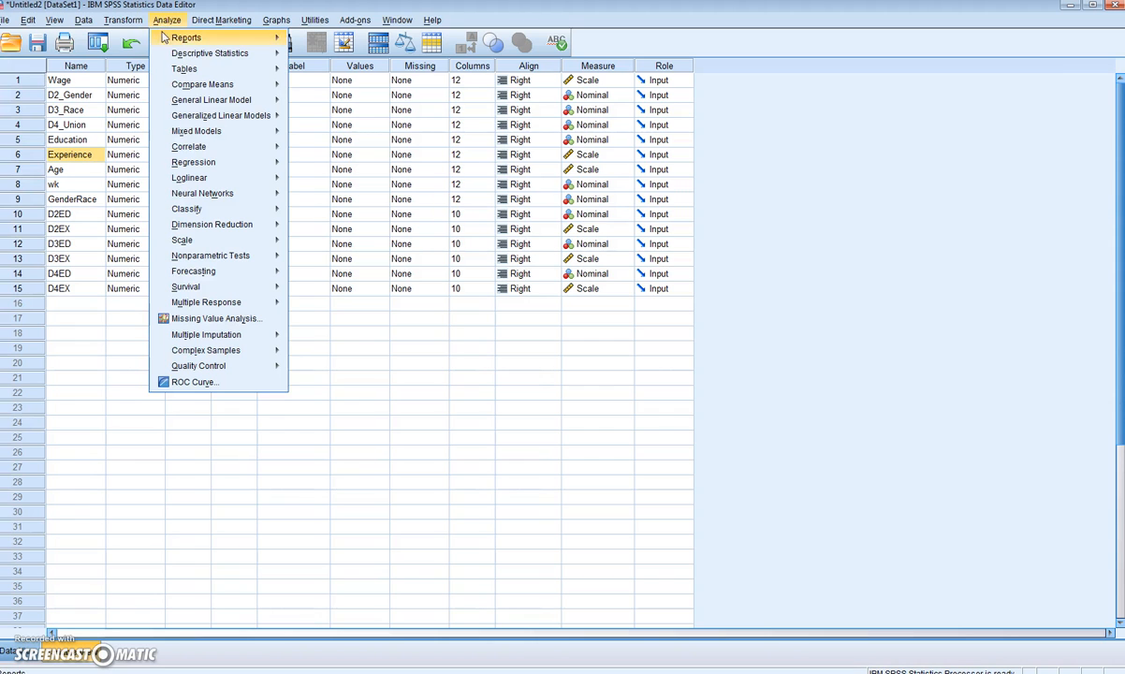
{"action": "mouse_move", "coordinate": [271, 163]}
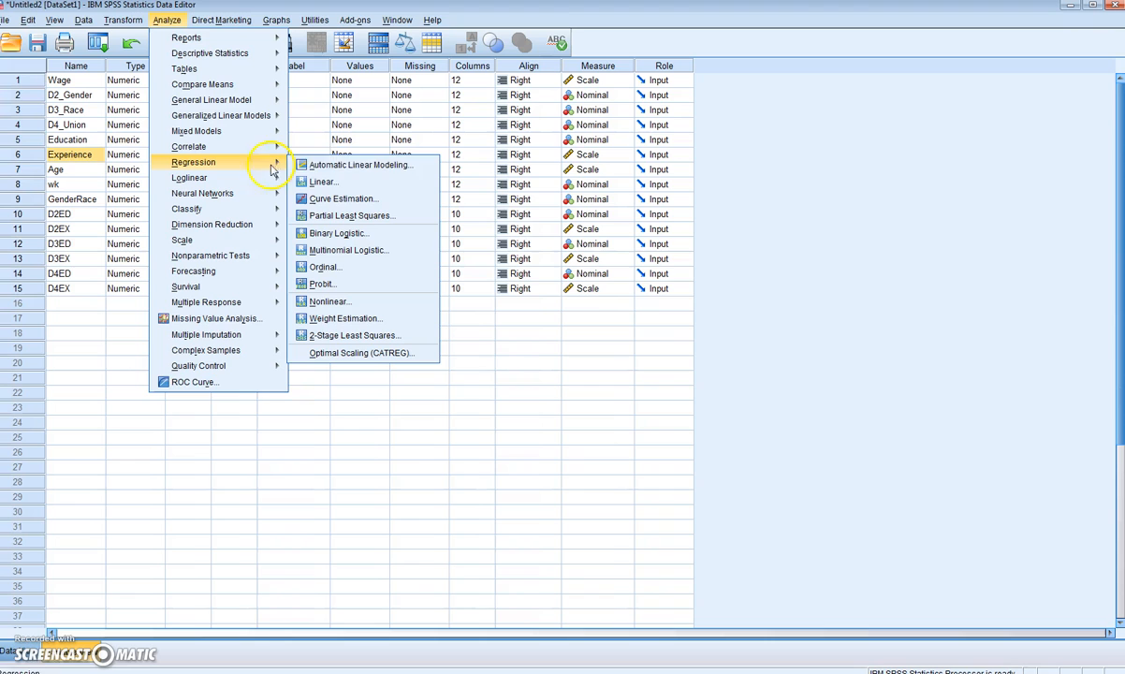
{"action": "left_click", "coordinate": [324, 181]}
{"action": "scroll", "coordinate": [660, 333], "scroll_direction": "down", "scroll_amount": 3}
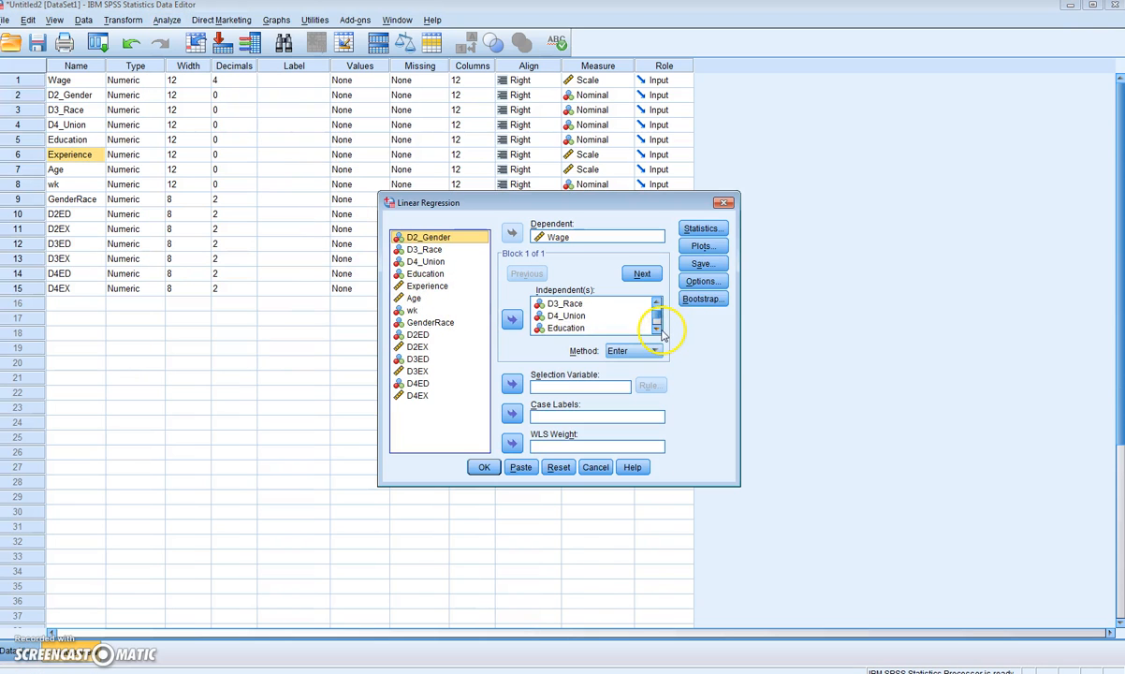
{"action": "left_click", "coordinate": [571, 329]}
{"action": "left_click", "coordinate": [512, 322]}
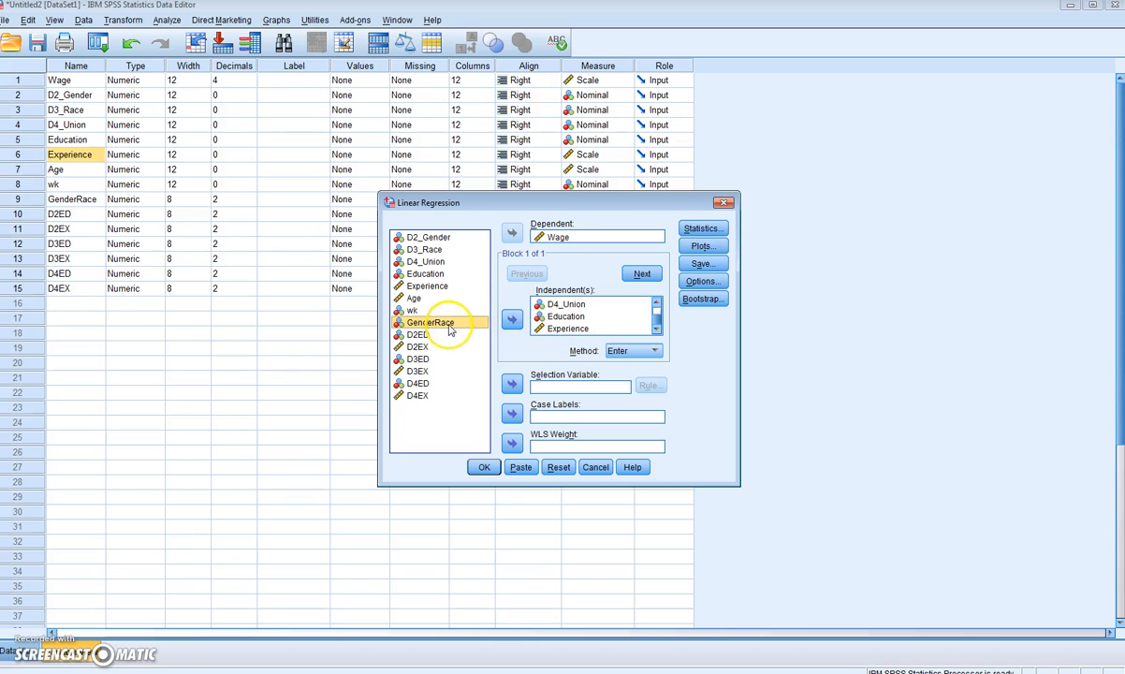
Step: Add D2ED, D2EX, D3ED, D3EX, D4ED and D4EX as independent variables and run the regression with the Enter method
{"action": "left_click", "coordinate": [446, 239]}
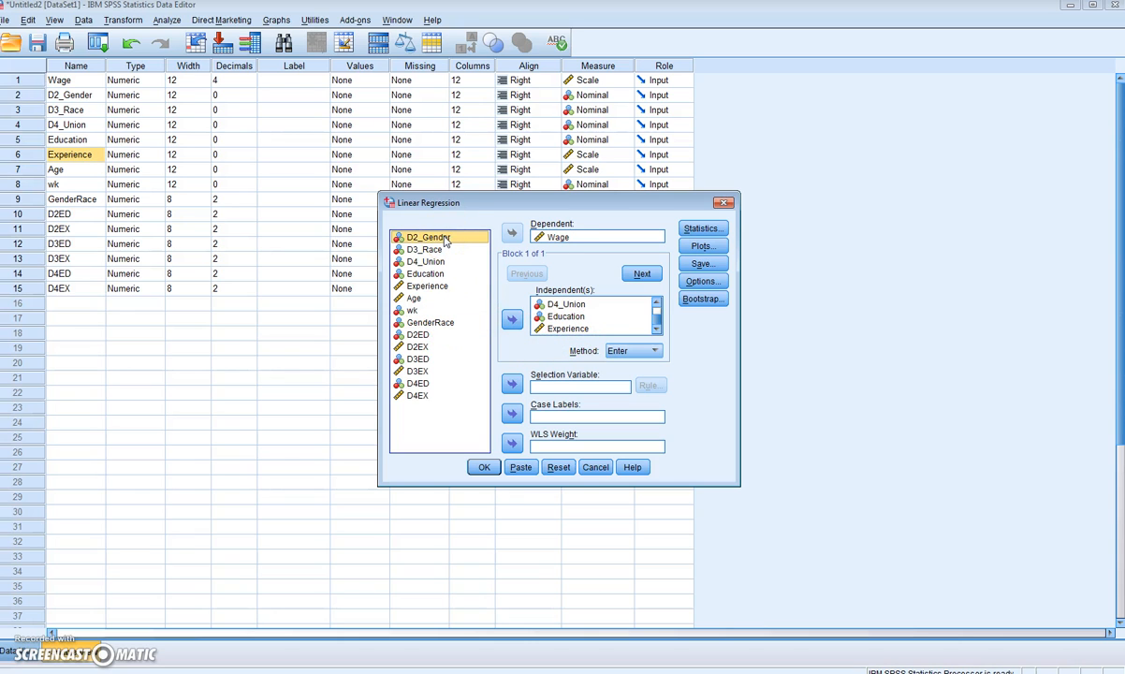
{"action": "left_click", "coordinate": [417, 334]}
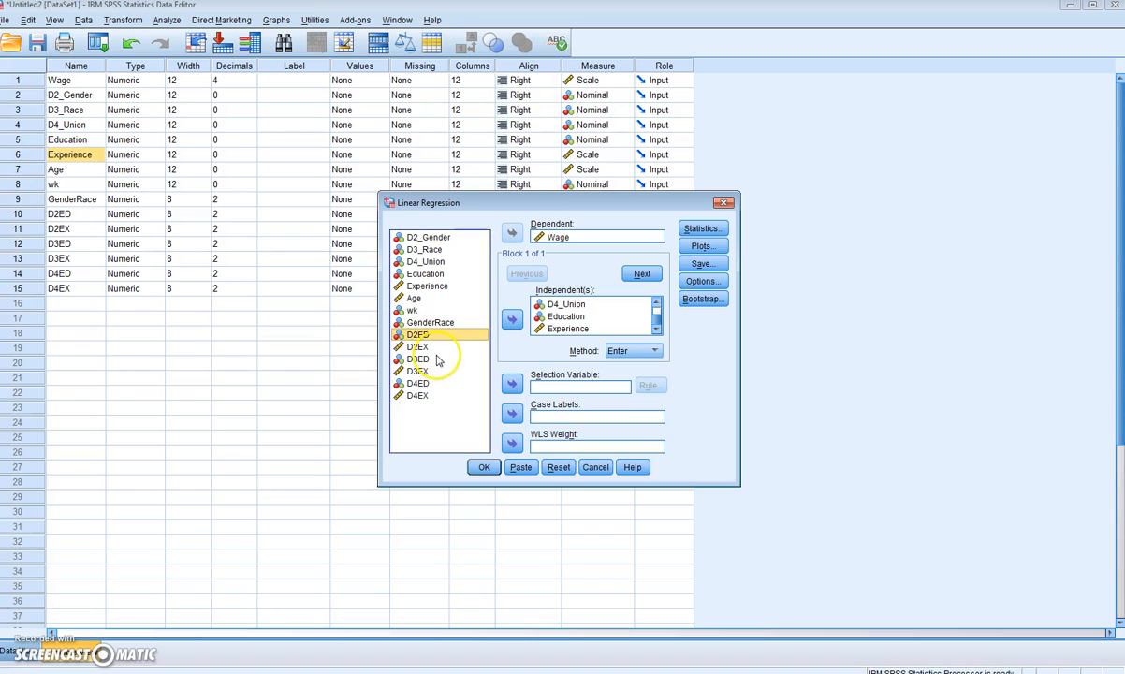
{"action": "left_click", "coordinate": [418, 397], "text": "shift"}
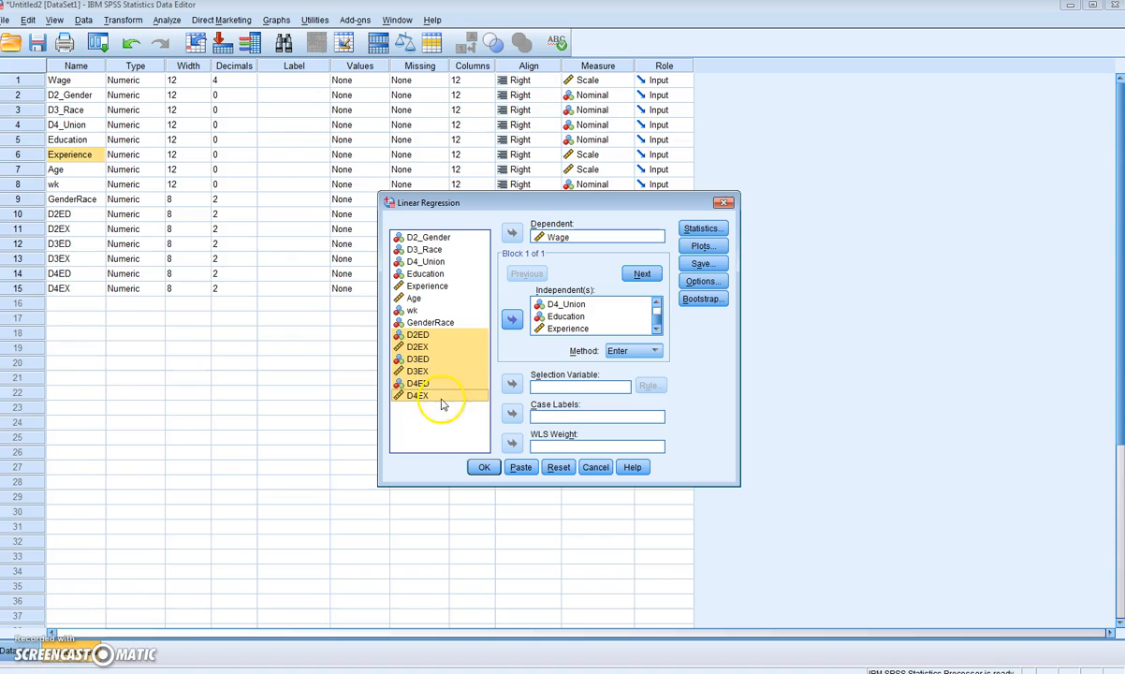
{"action": "left_click", "coordinate": [511, 320]}
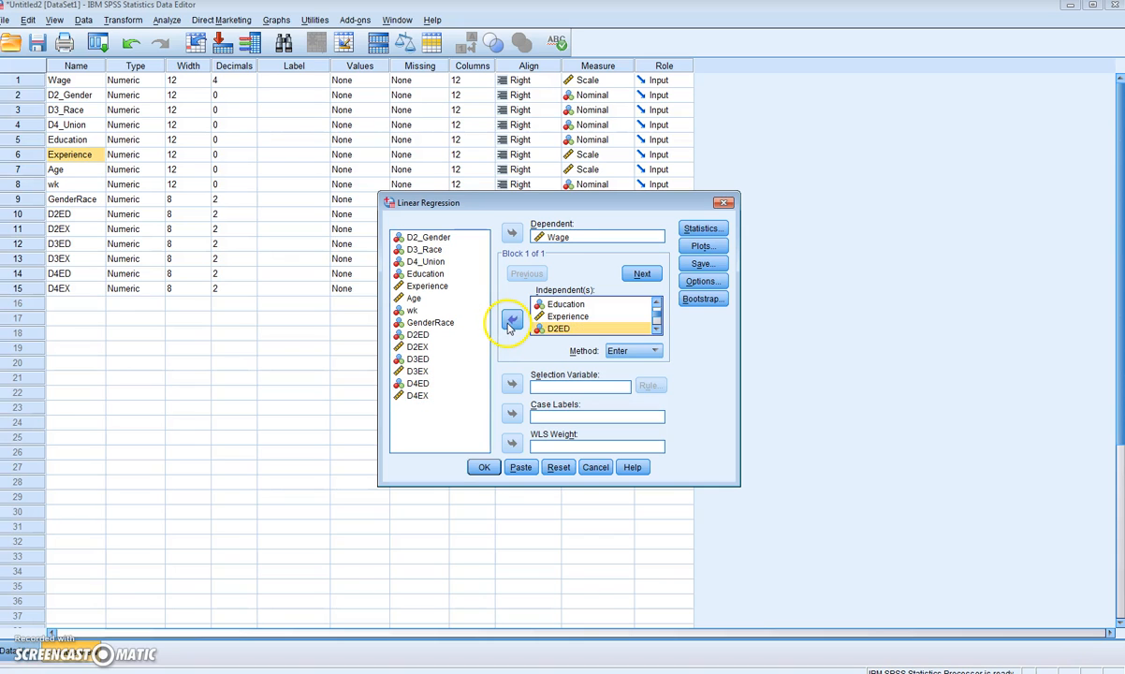
{"action": "left_click", "coordinate": [482, 467]}
{"action": "left_click", "coordinate": [482, 471]}
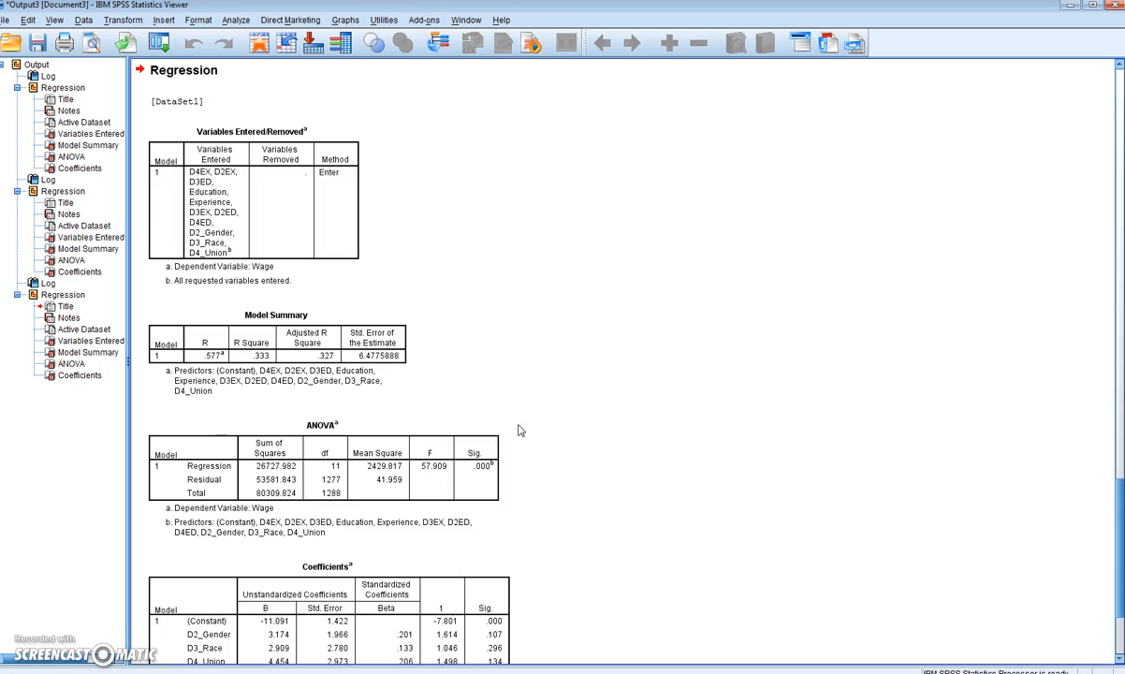
Step: Examine the new model's Coefficients table, comparing the B and Sig. values of the interaction terms, especially D2ED and D2EX
{"action": "left_click", "coordinate": [519, 421]}
{"action": "scroll", "coordinate": [517, 423], "scroll_direction": "down", "scroll_amount": 3}
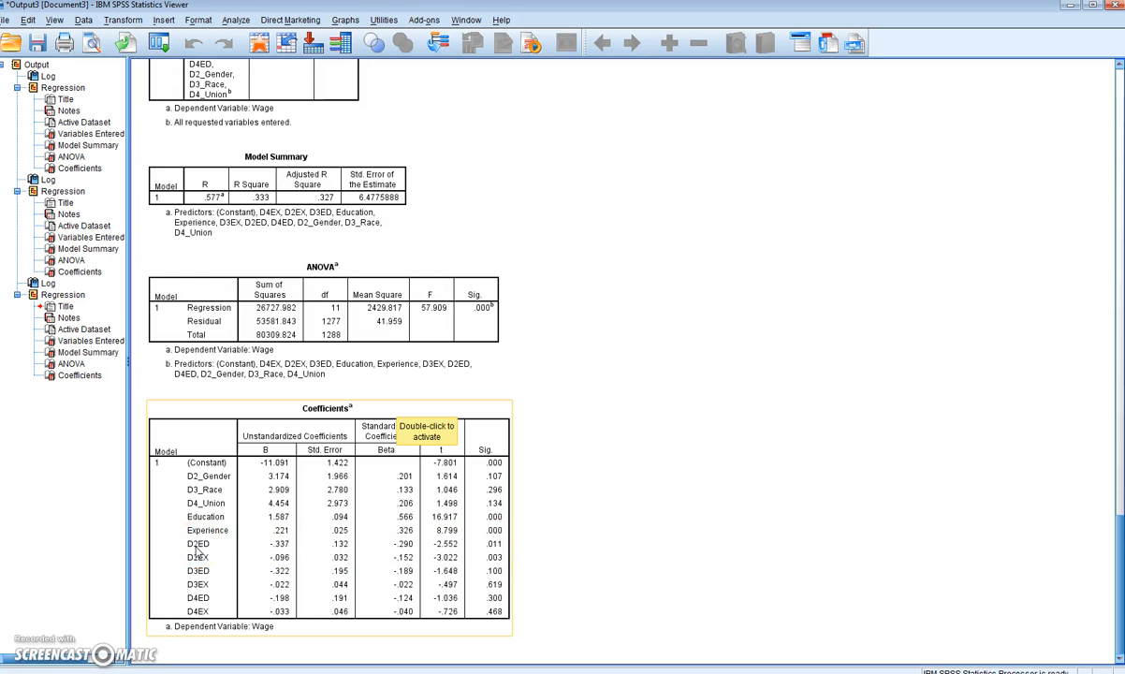
{"action": "left_click", "coordinate": [278, 554]}
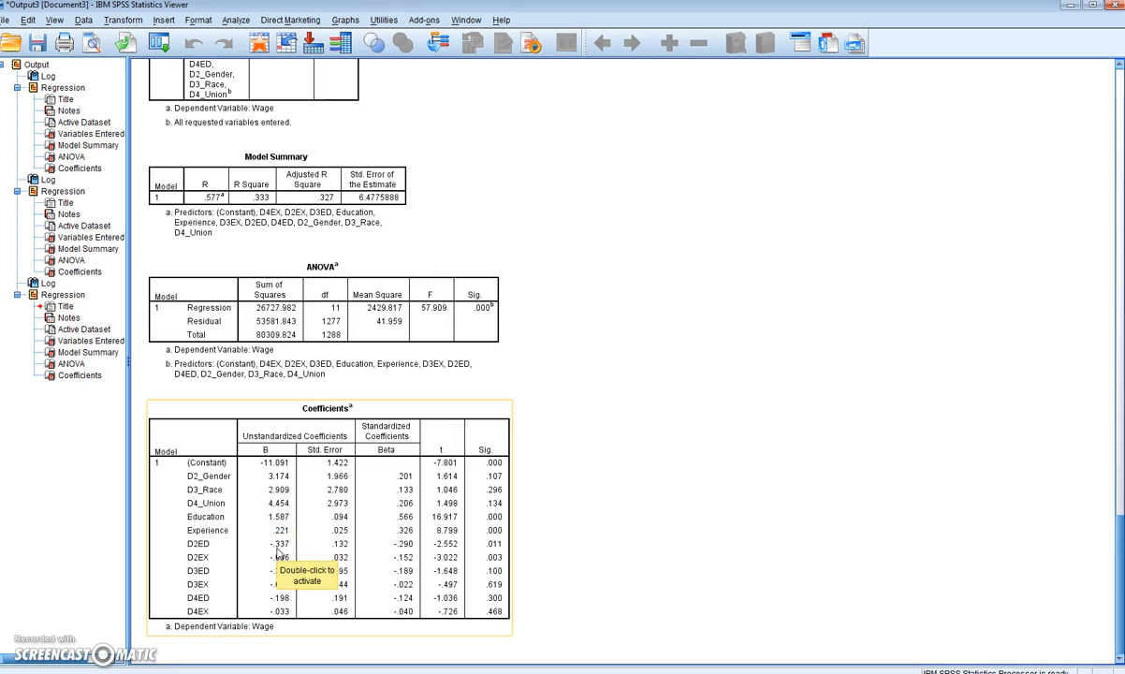
{"action": "left_click", "coordinate": [277, 555]}
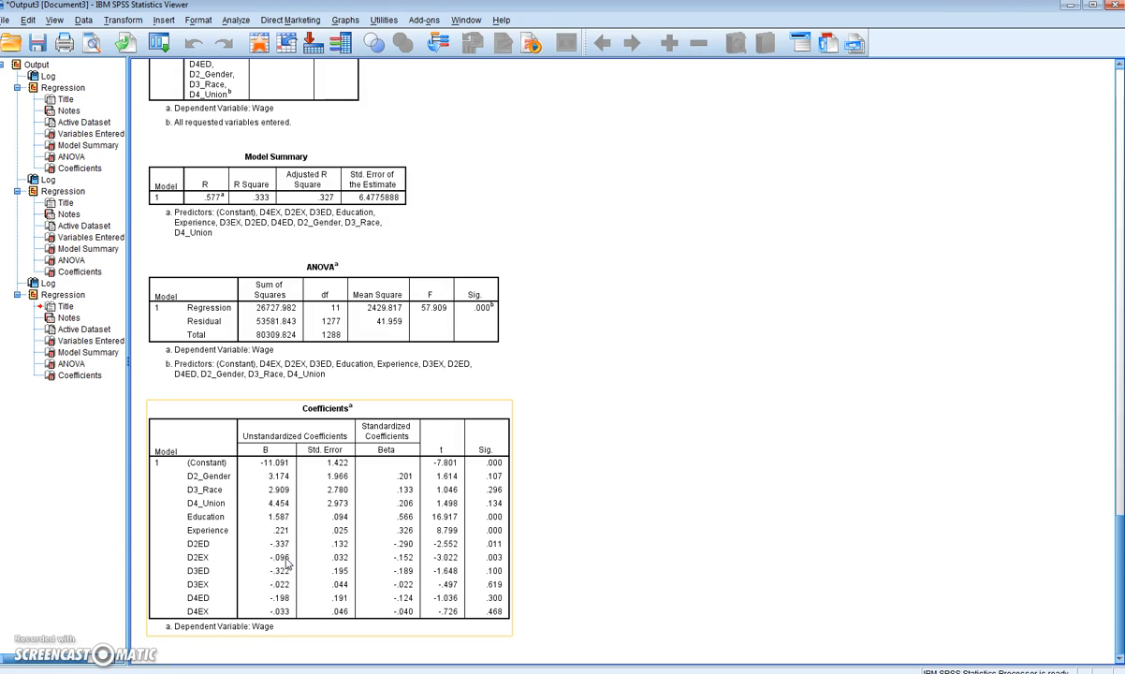
{"action": "left_click", "coordinate": [291, 559]}
{"action": "left_click", "coordinate": [627, 498]}
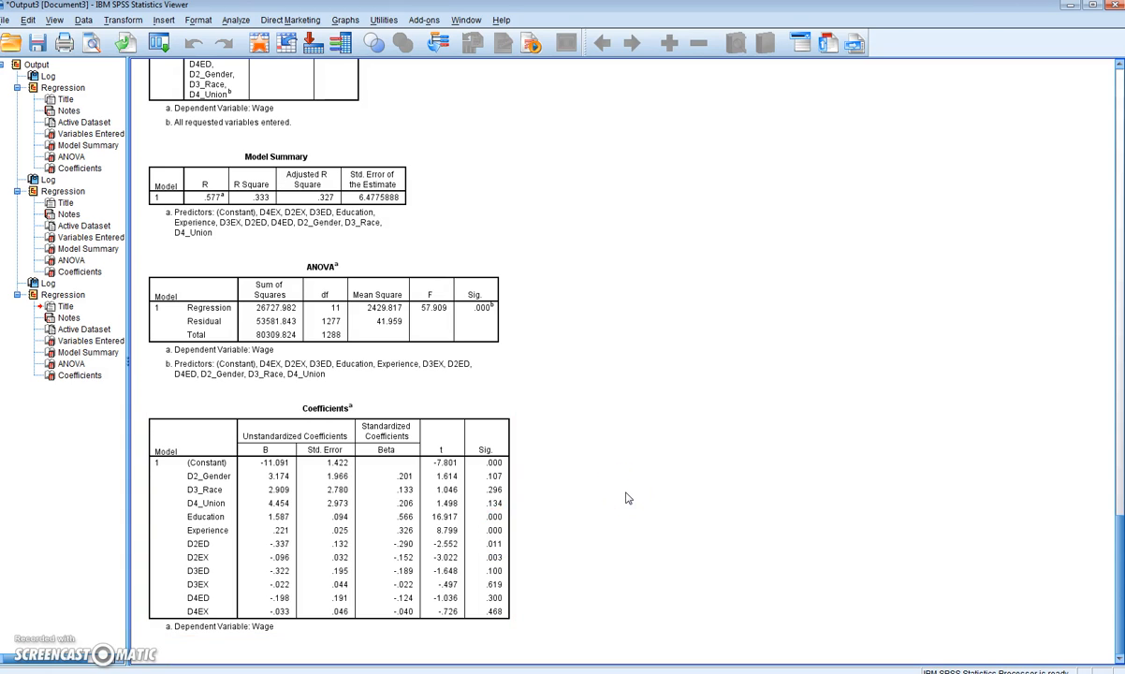
{"action": "double_click", "coordinate": [488, 544]}
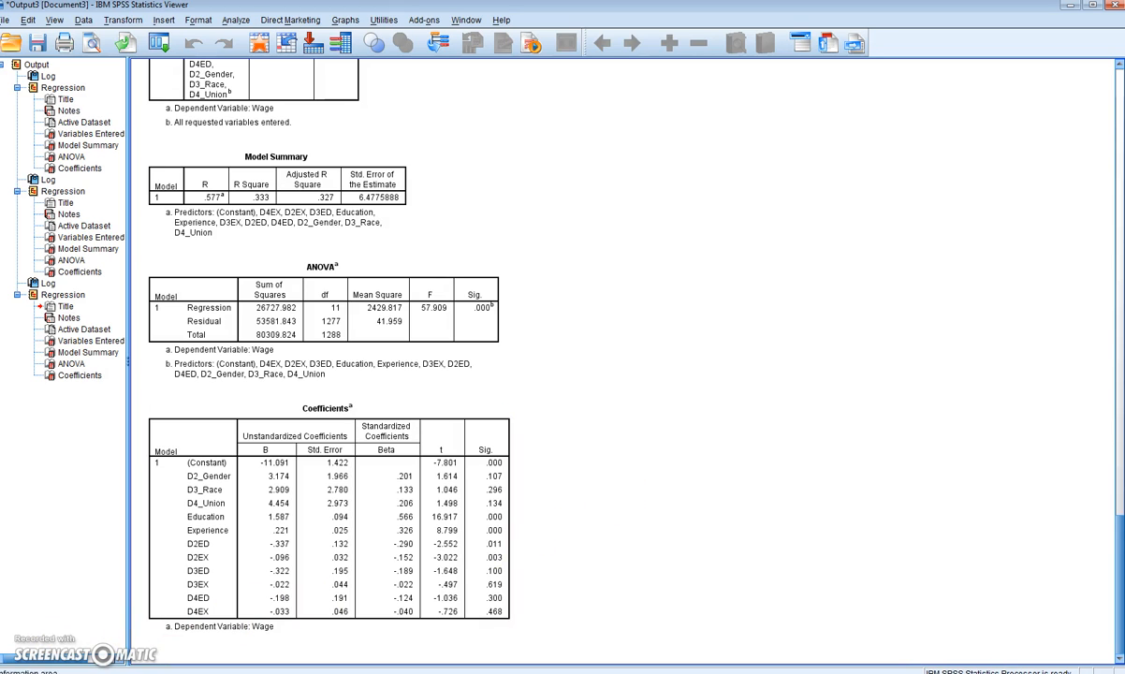